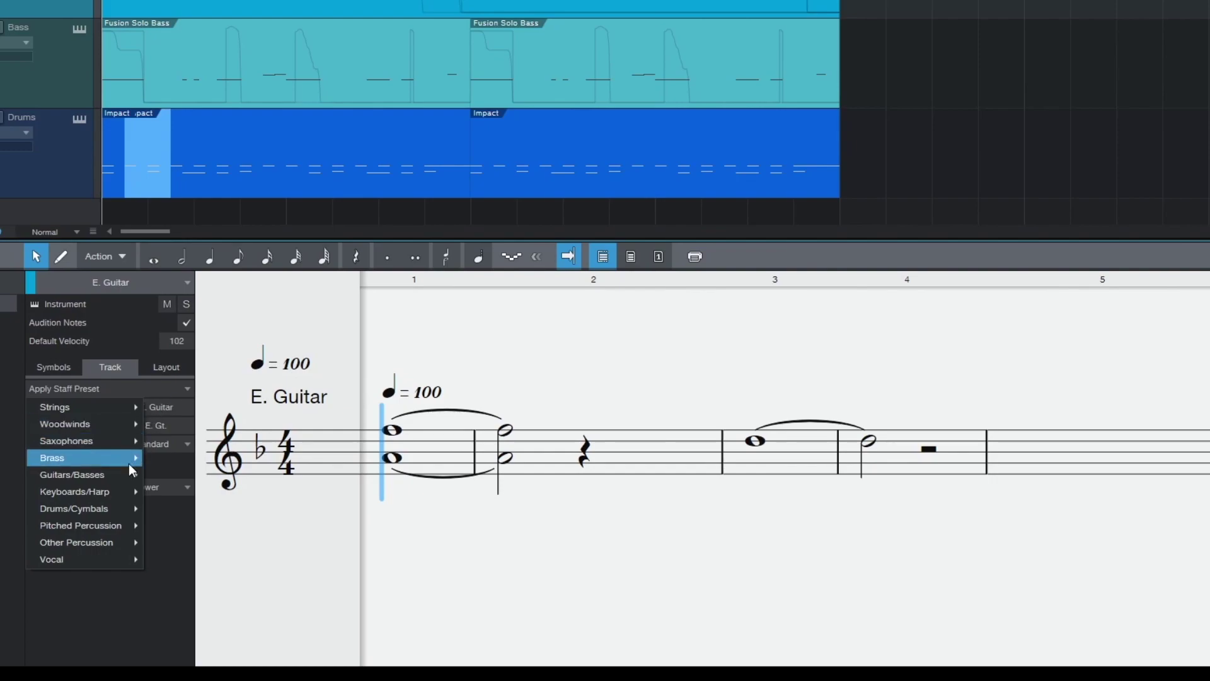
Apply the Electric Guitar staff preset so E. Guitar shows Standard notation plus TAB
click(148, 476)
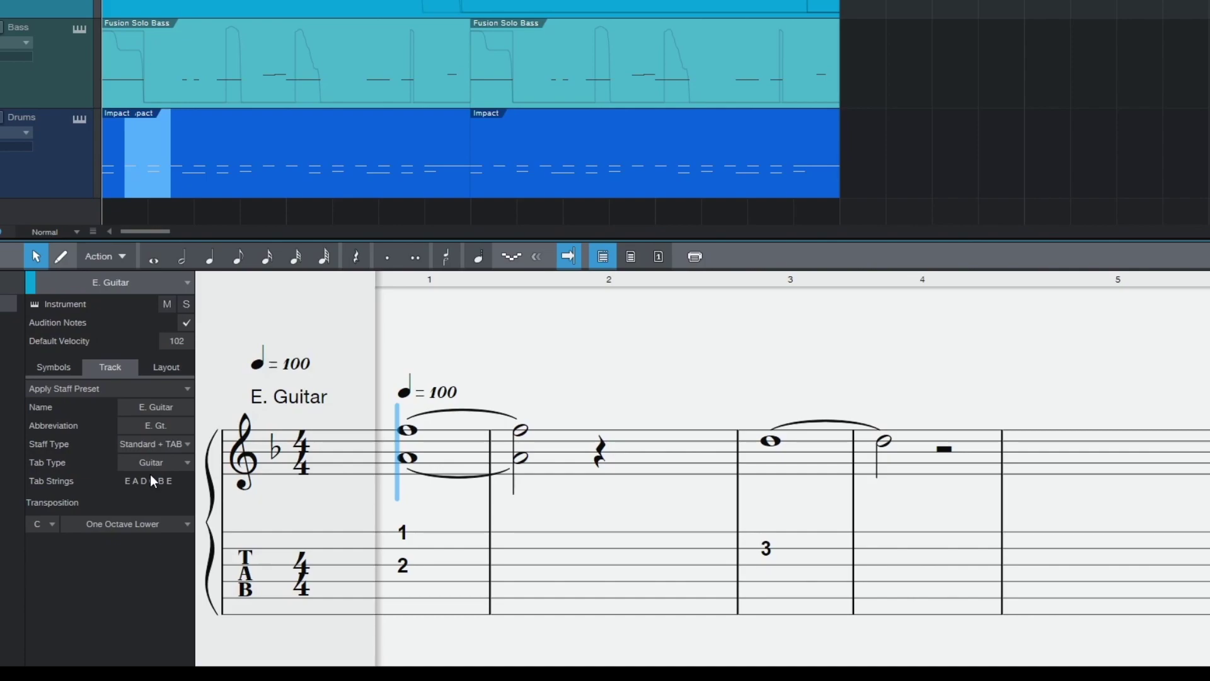
Add a B♭ quarter note after the rest at fret 4 on the TAB staff
click(210, 258)
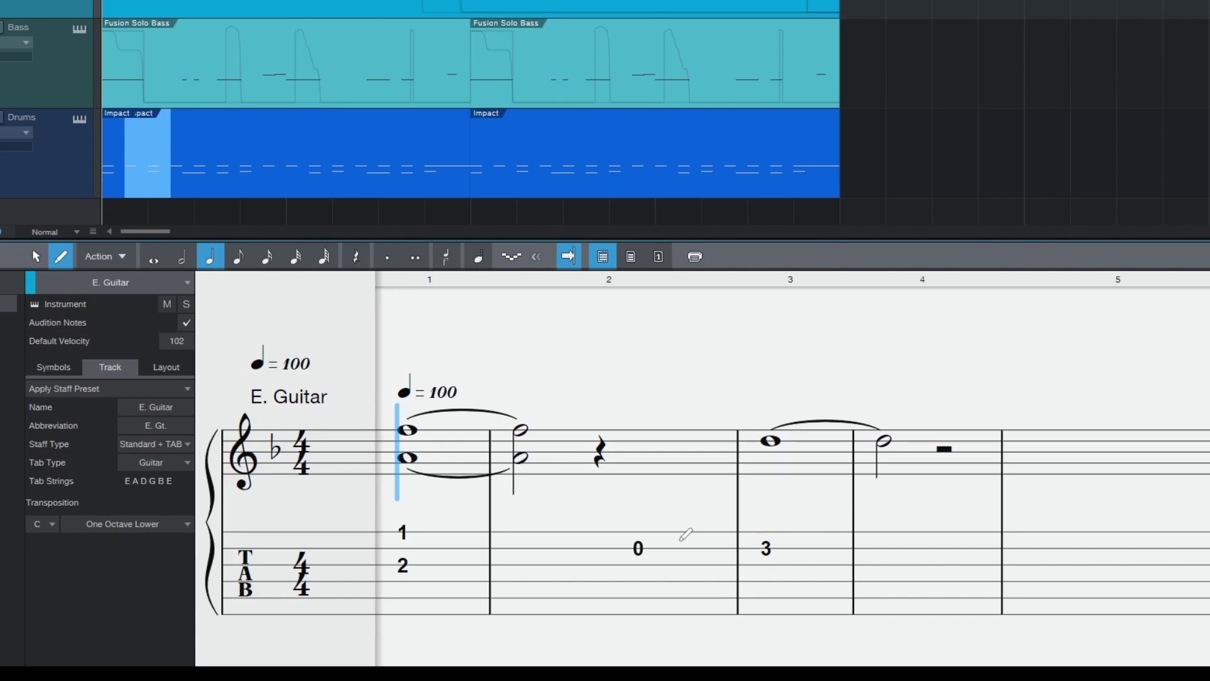
click(680, 540)
text(4)
key(Return)
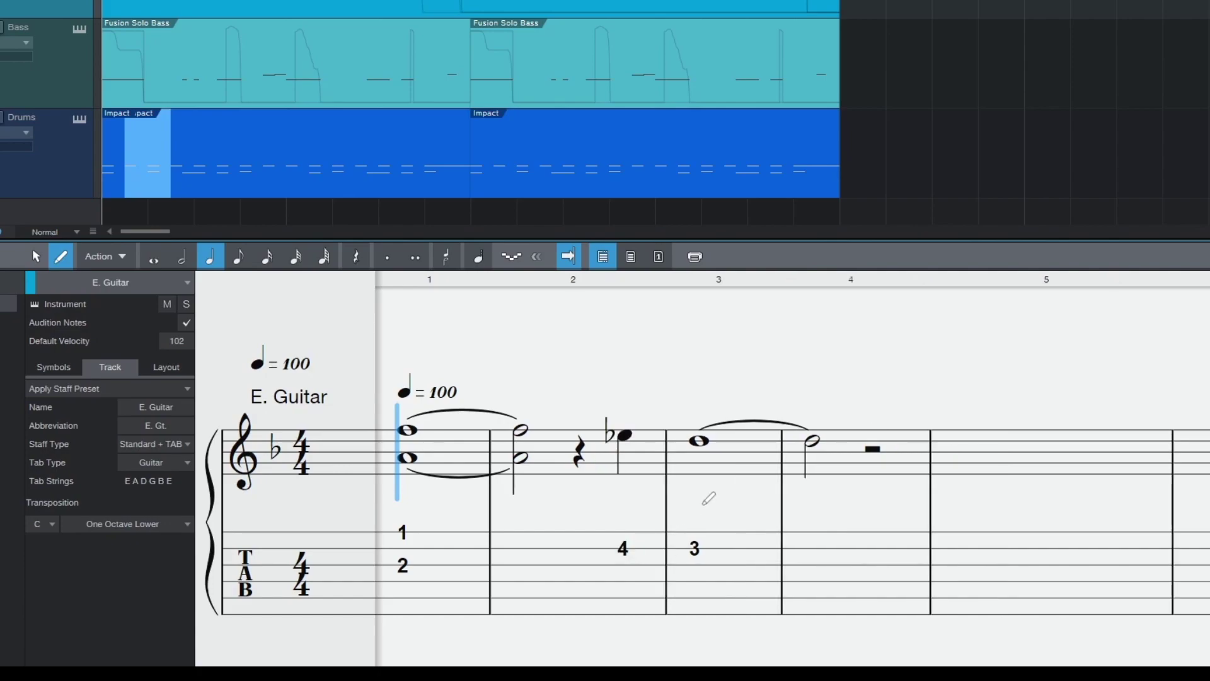
key(1)
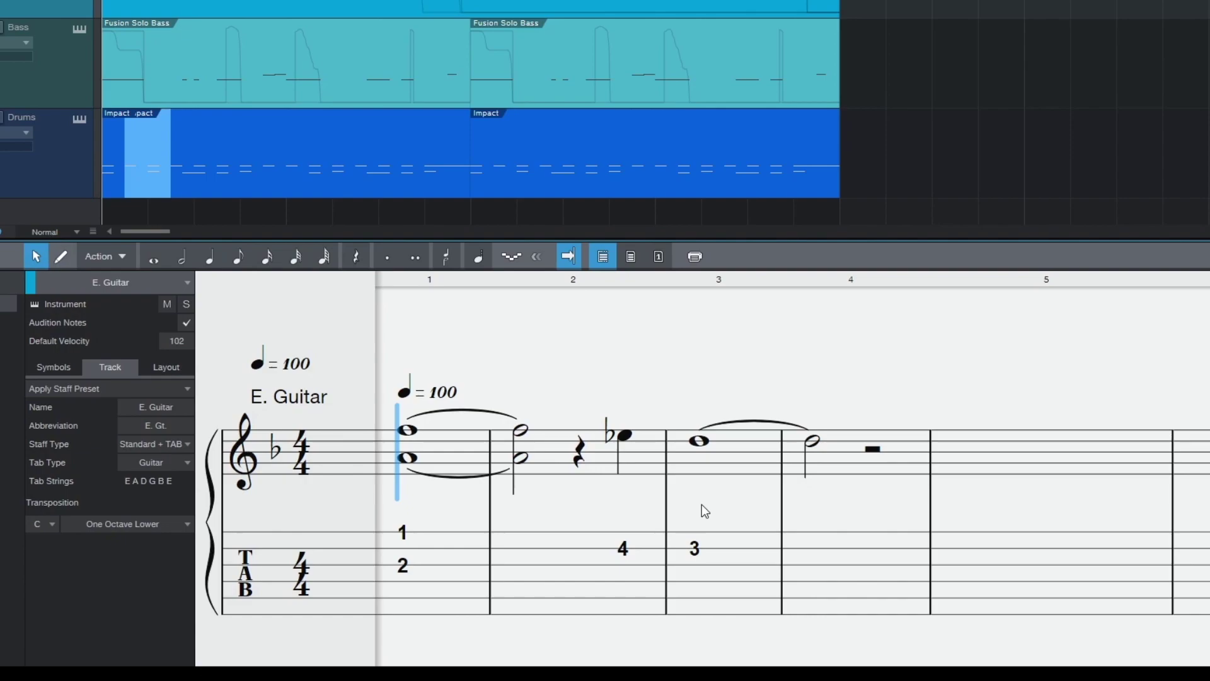
Add a second note to the tied whole note and the tied half note, forming two-note chords
key(2)
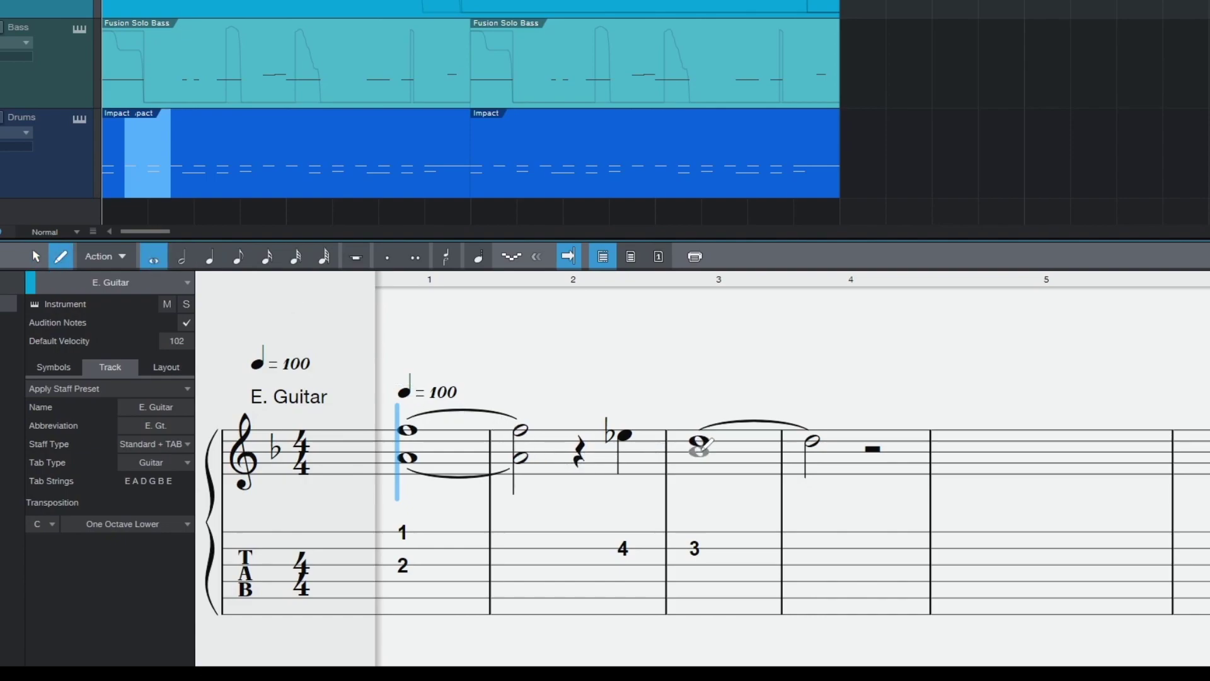
click(699, 452)
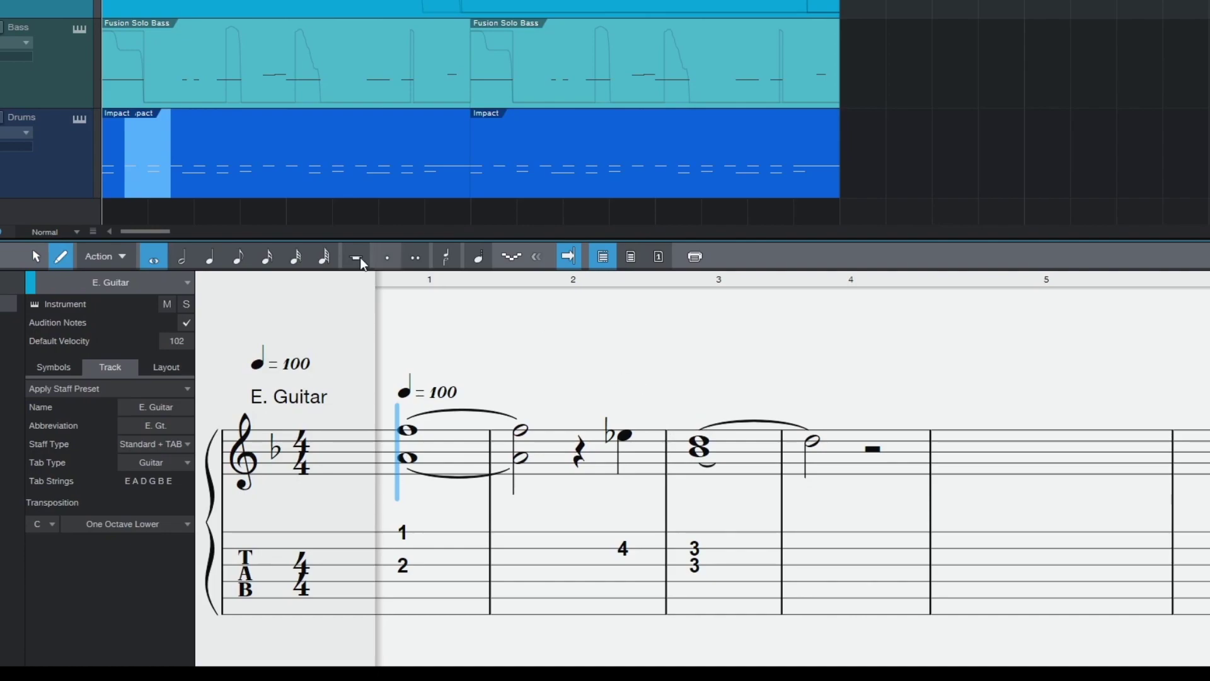
click(182, 256)
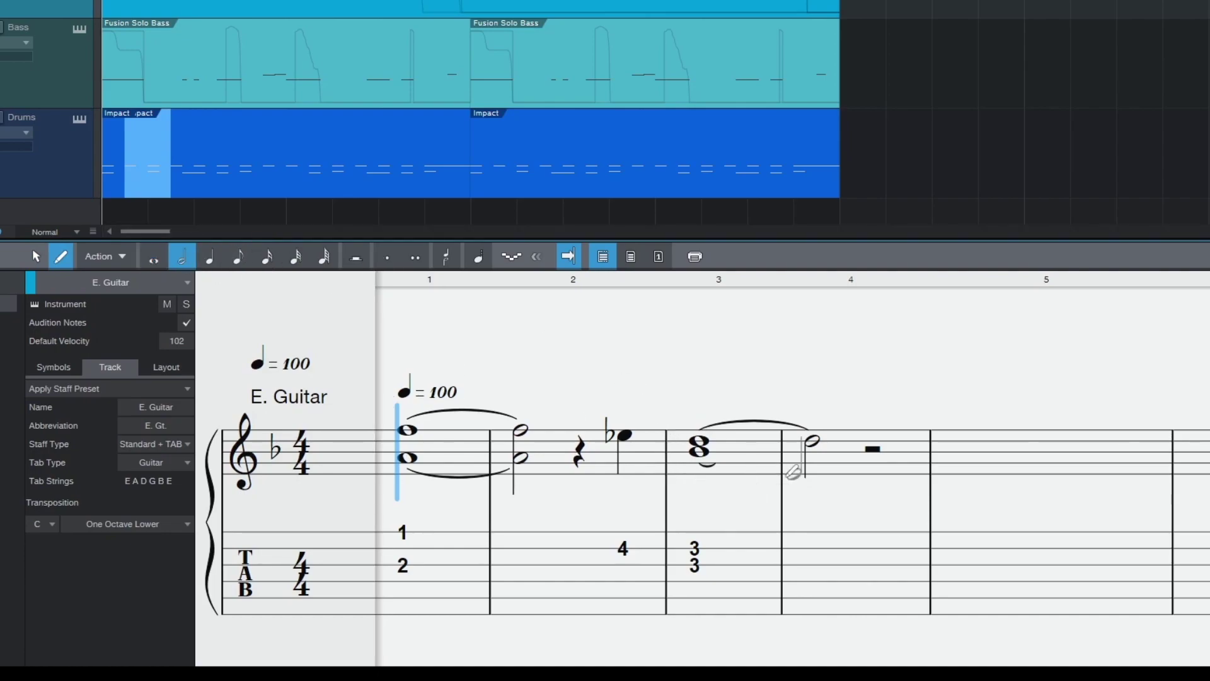
click(813, 452)
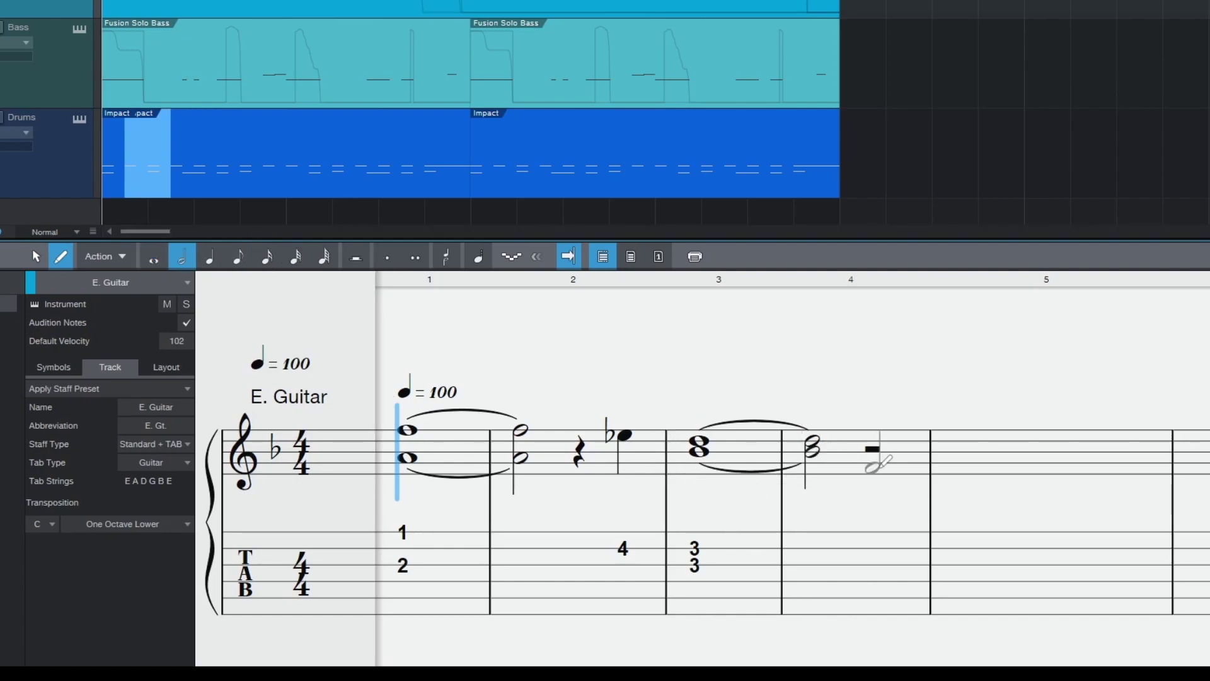
key(1)
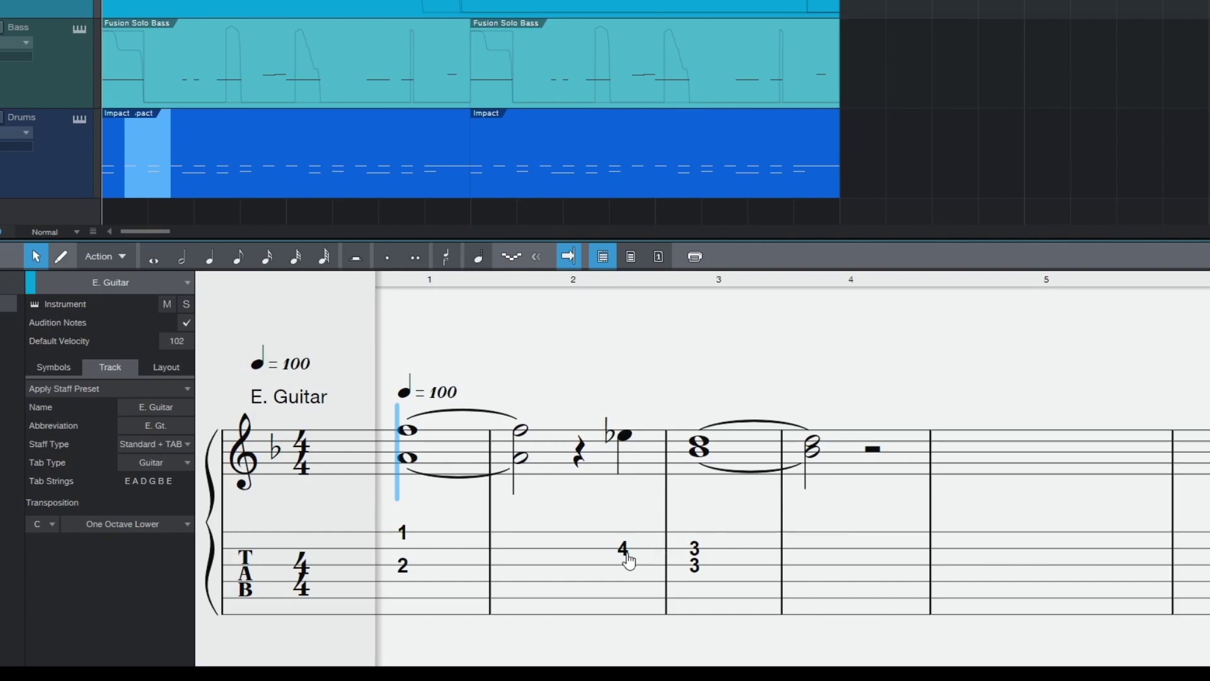
Move the fret-4 tab note to another string, and switch the staff type from Tablature to Standard
mouse_move(627, 555)
mouse_down()
mouse_move(630, 589)
mouse_move(633, 552)
mouse_up()
click(182, 441)
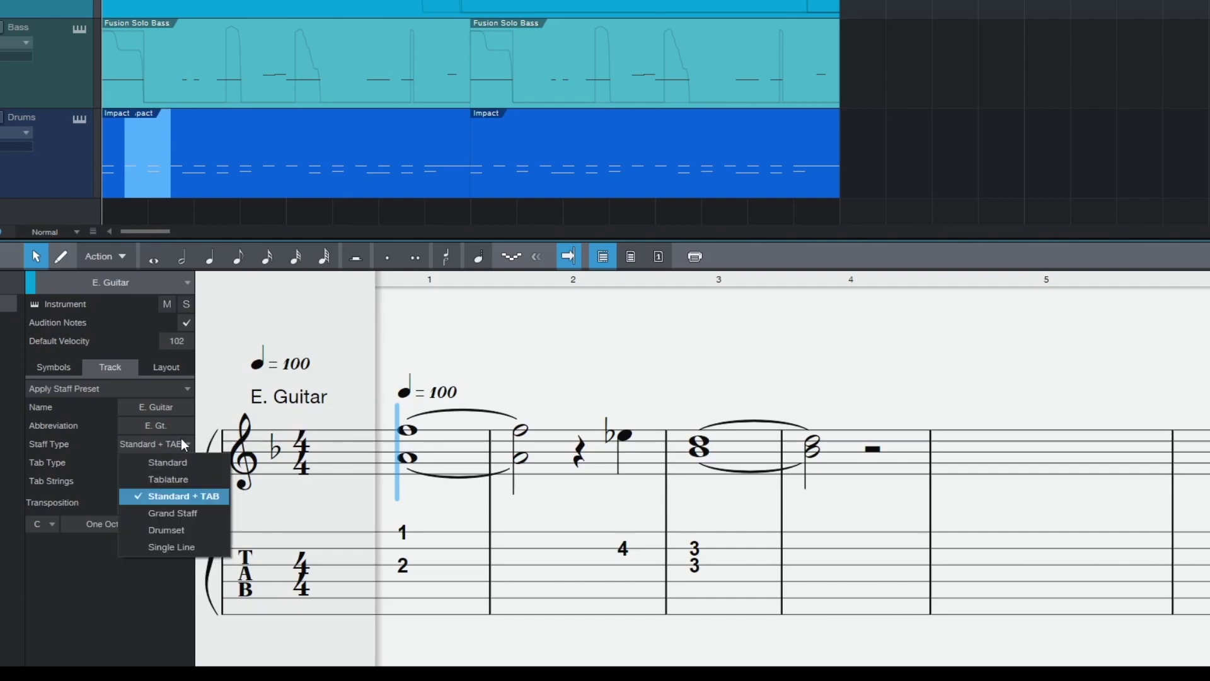
click(184, 480)
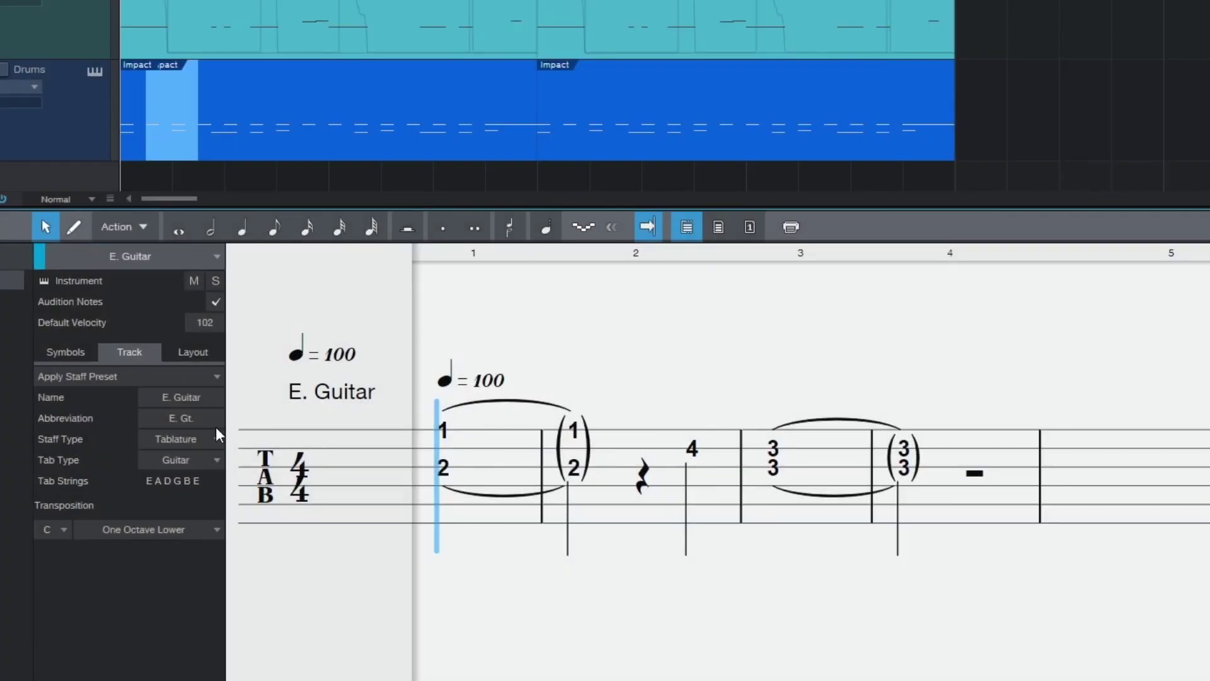
click(208, 436)
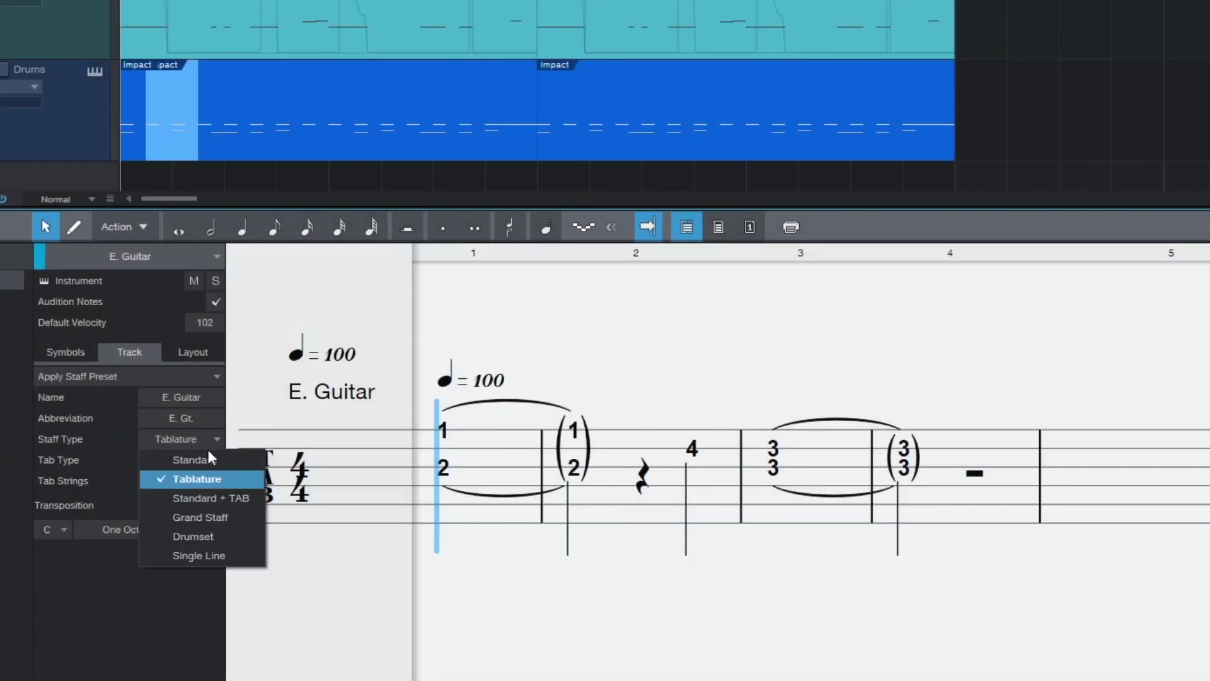
click(210, 465)
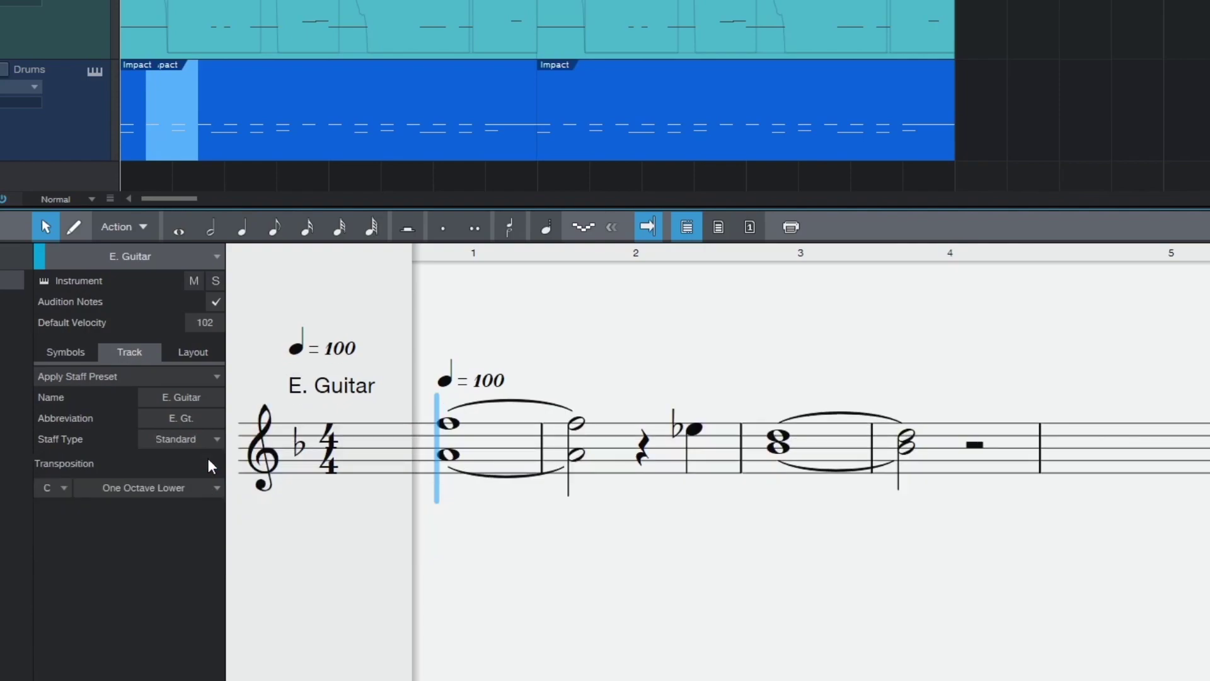
Apply the Guitars/Basses Ukulele staff preset to the part
click(184, 375)
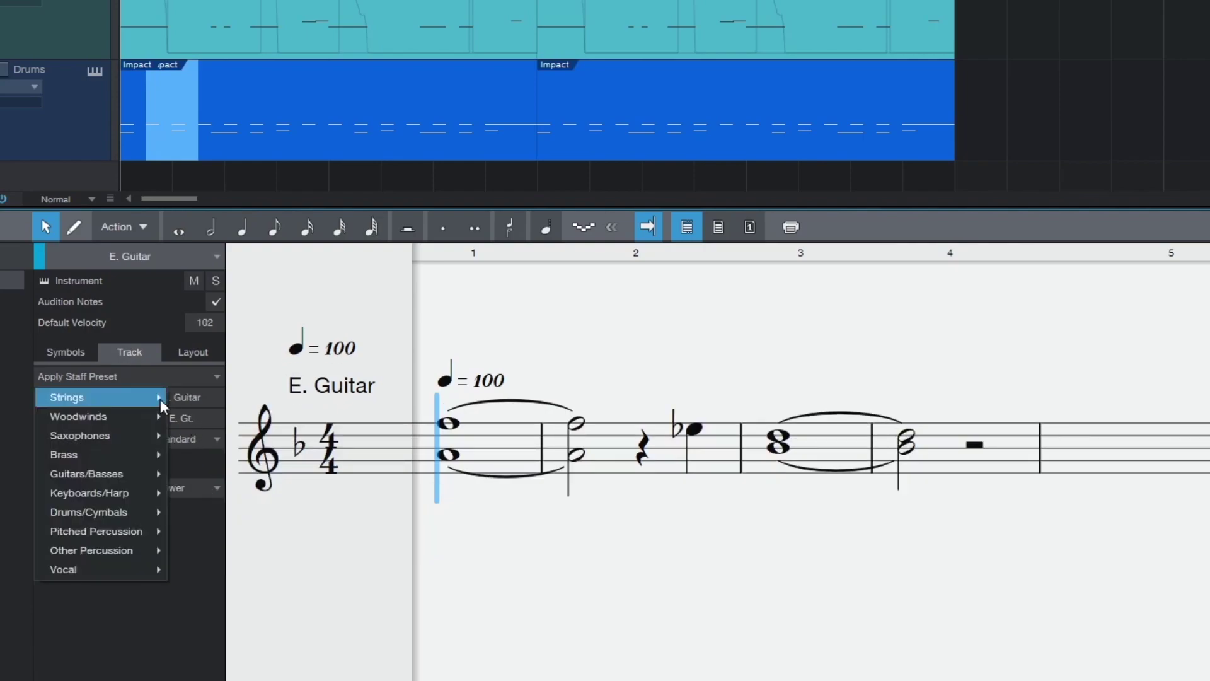
mouse_move(124, 471)
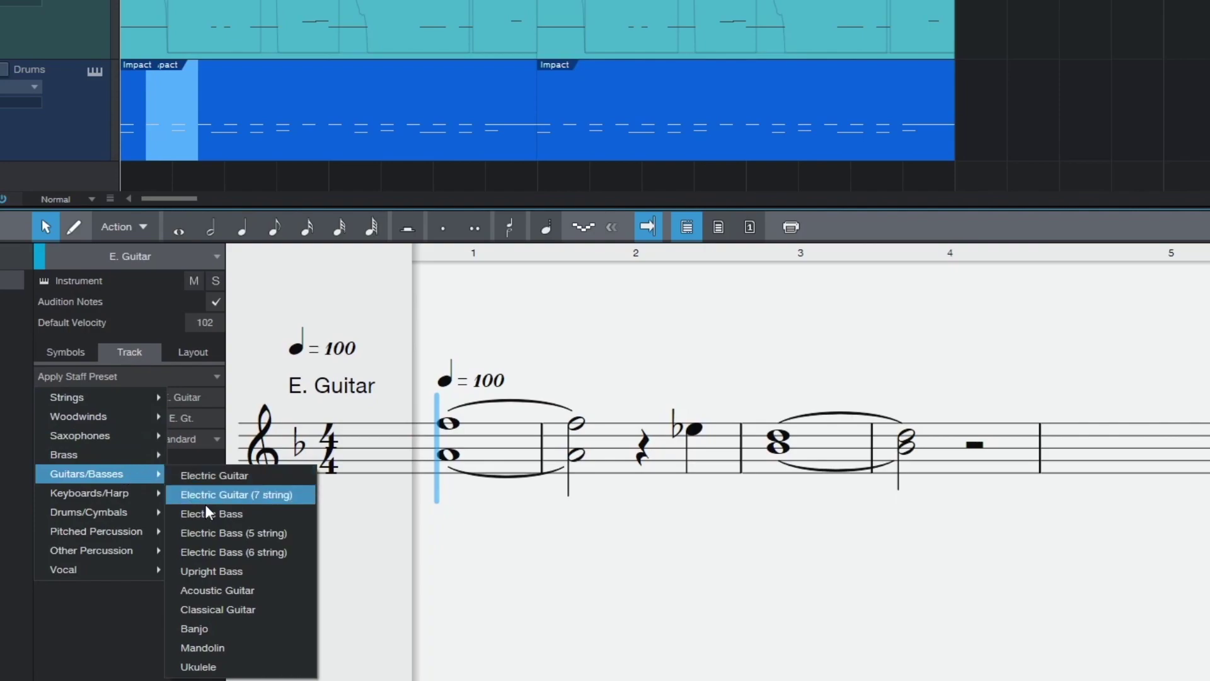
click(261, 668)
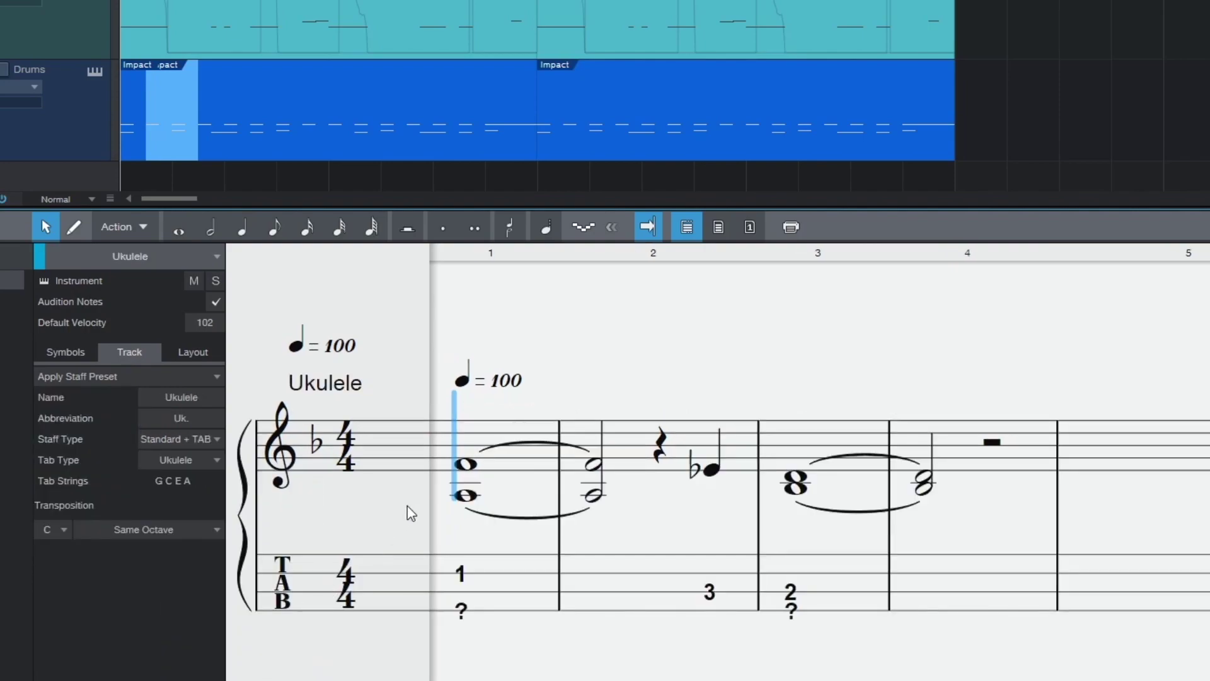
Transpose all notes up an octave and move the tab fret numbers onto higher strings
click(452, 494)
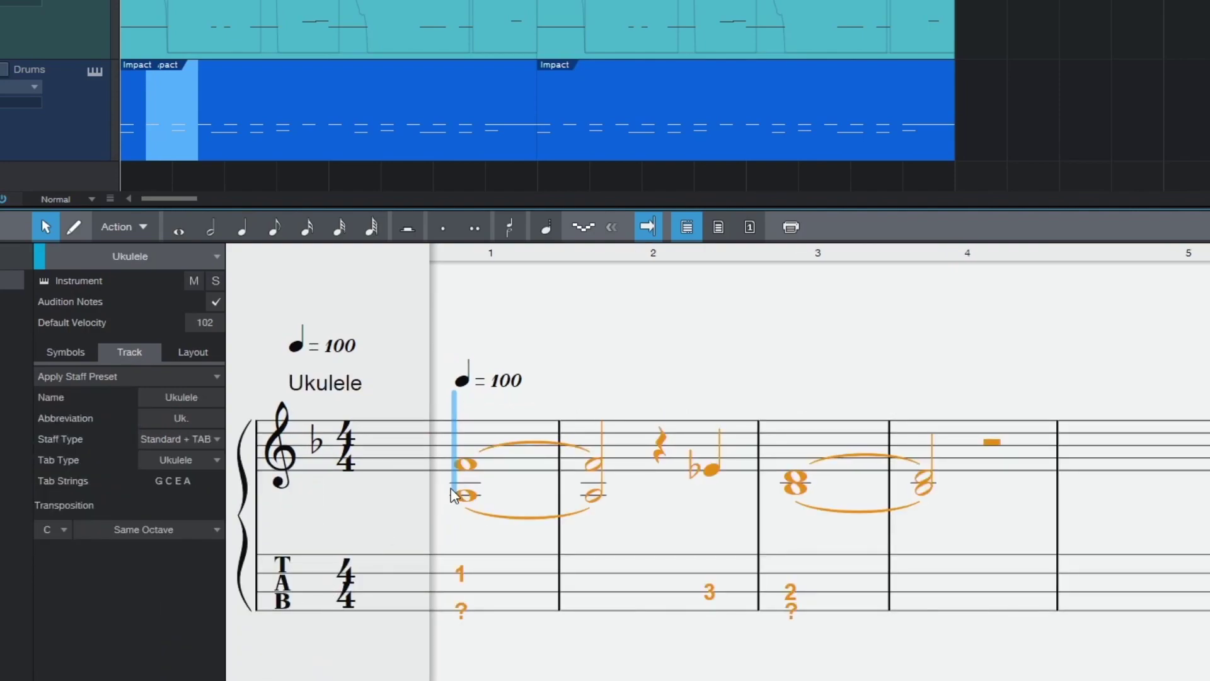
key(shift+Up)
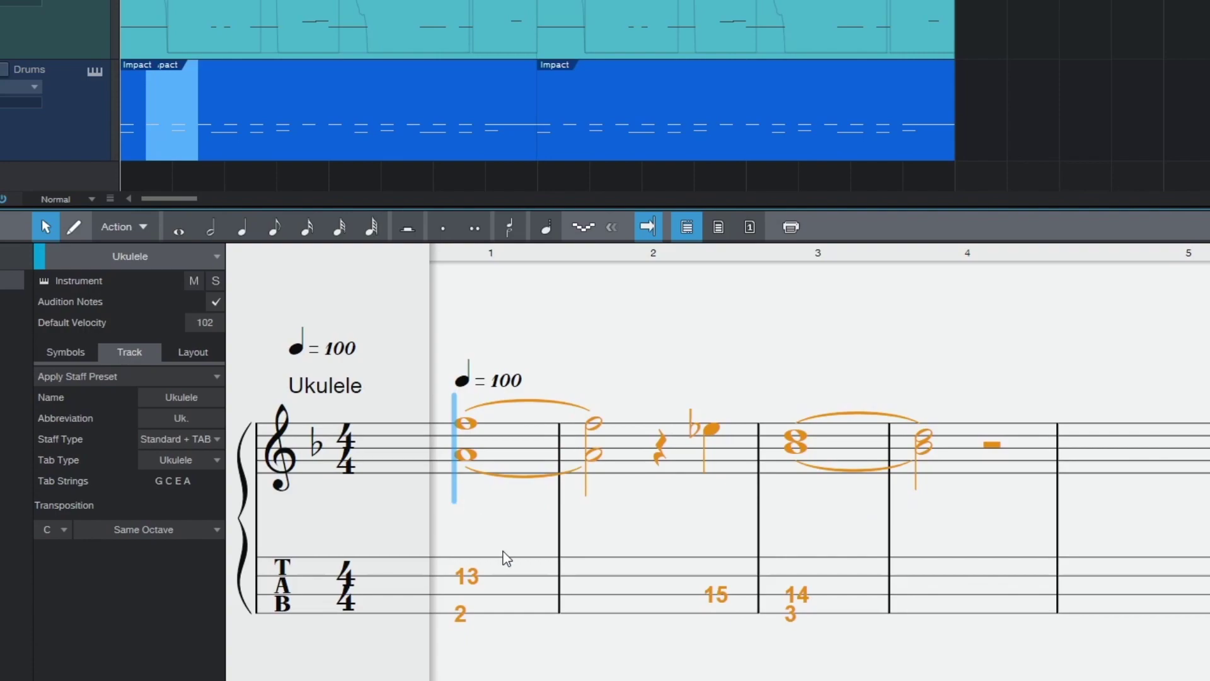
drag(472, 583, 476, 573)
drag(466, 614, 472, 576)
drag(712, 607, 723, 566)
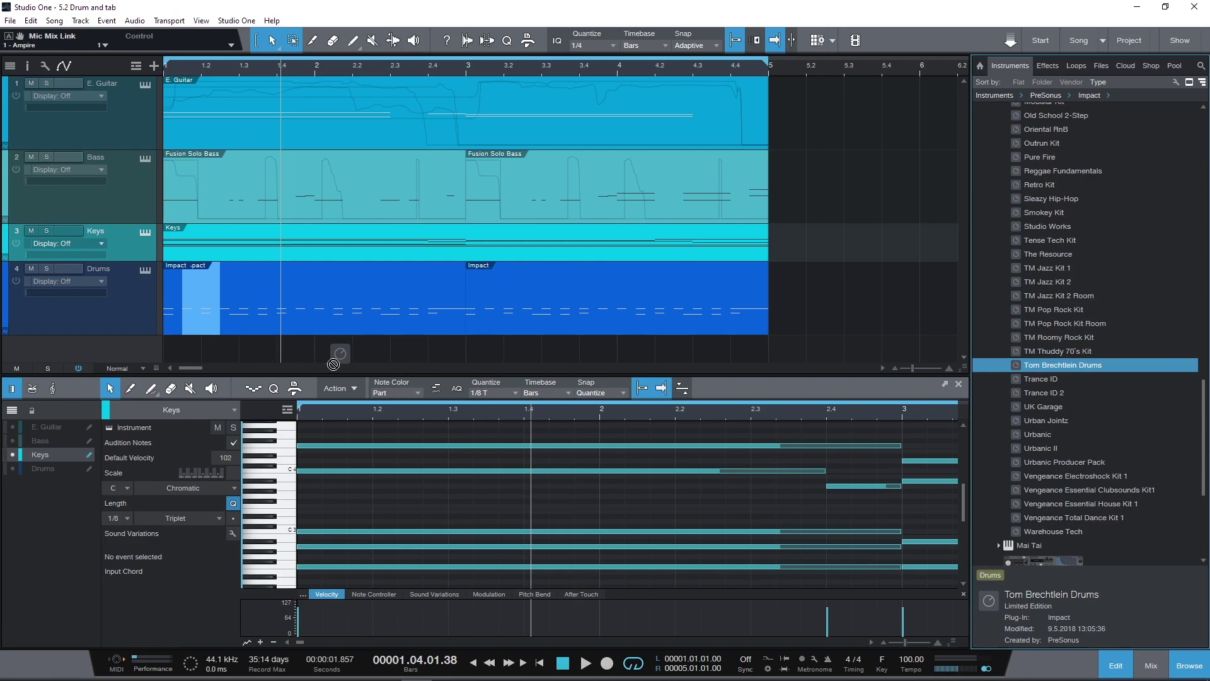
Add Tom Brechtlein Drums on a new track, view it in Score, and close Impact XT
drag(334, 350, 215, 342)
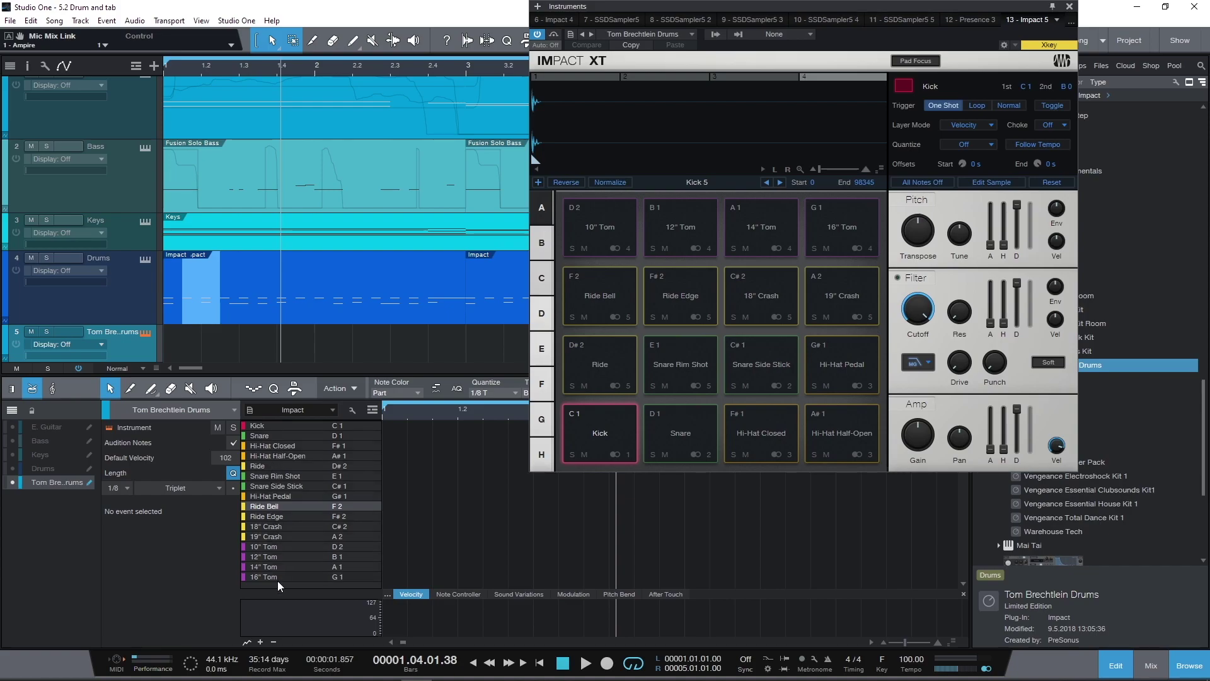
click(53, 389)
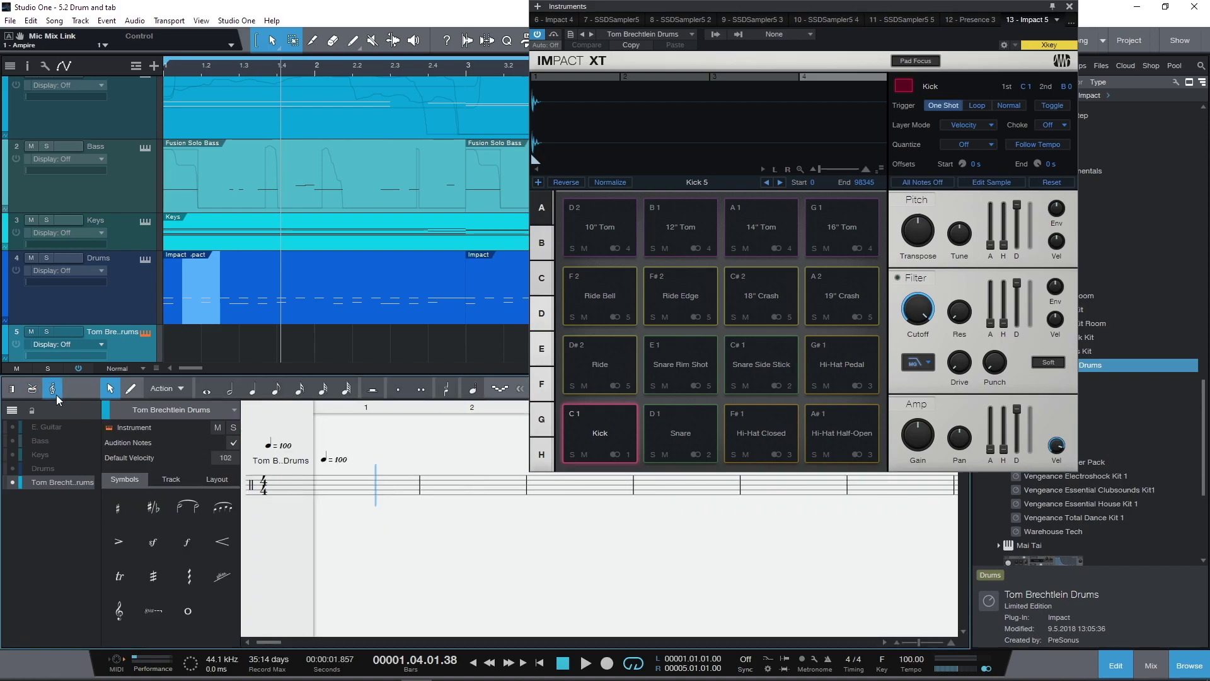
click(1069, 6)
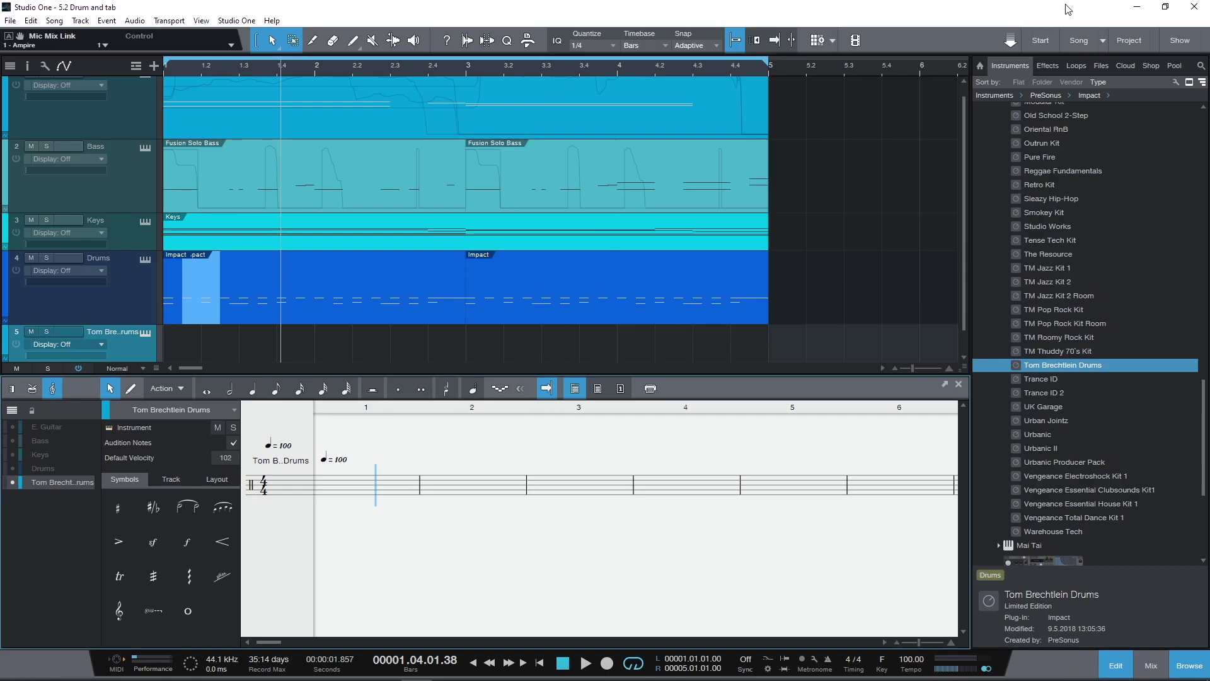
Load 110 Verse 8ths Stick ALT.mid onto track 5, solo it, and play it from the start
click(1102, 66)
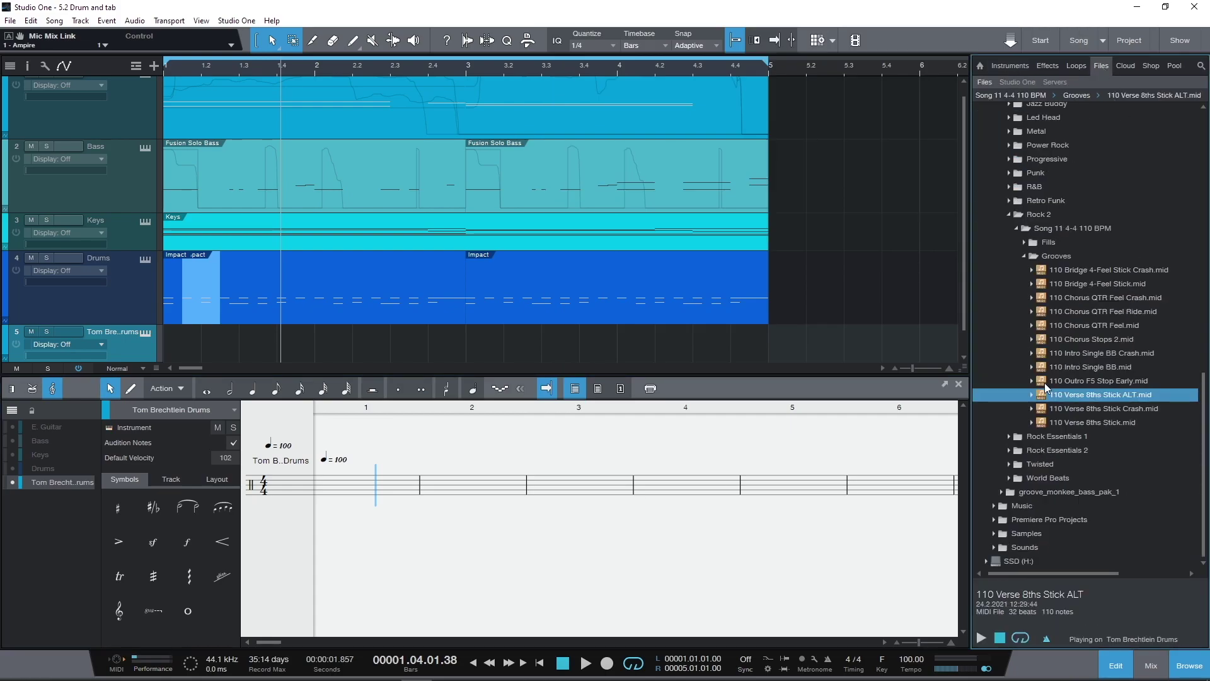
drag(1052, 397, 179, 349)
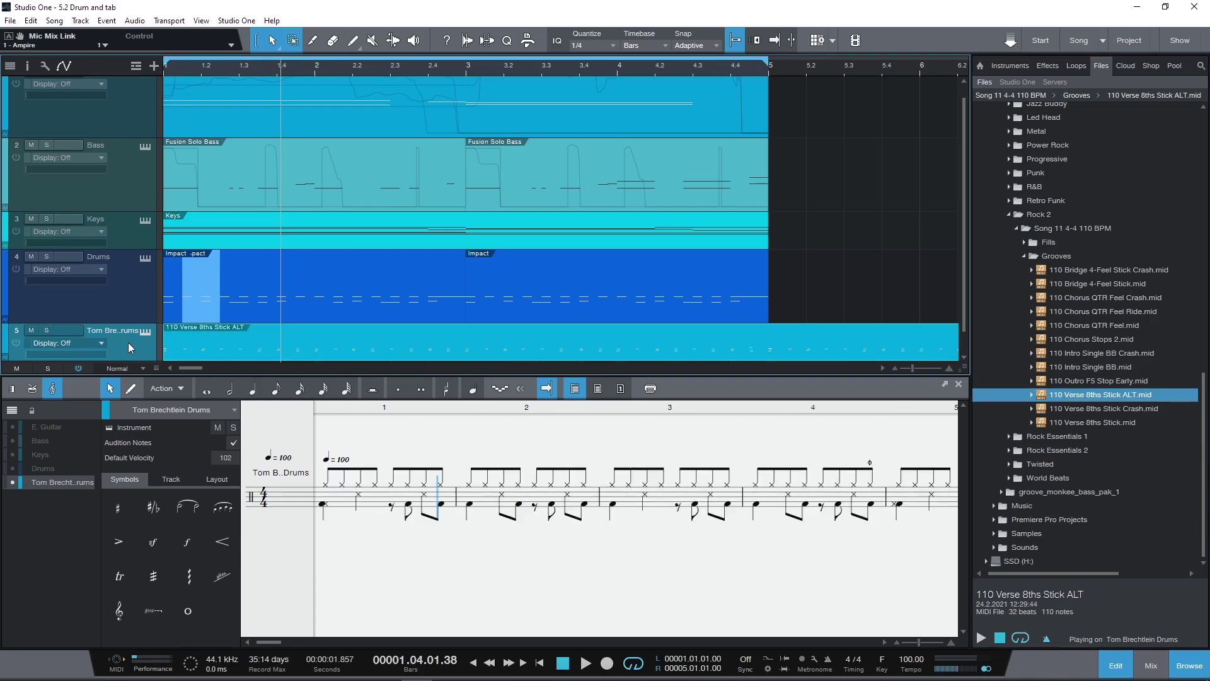
click(46, 331)
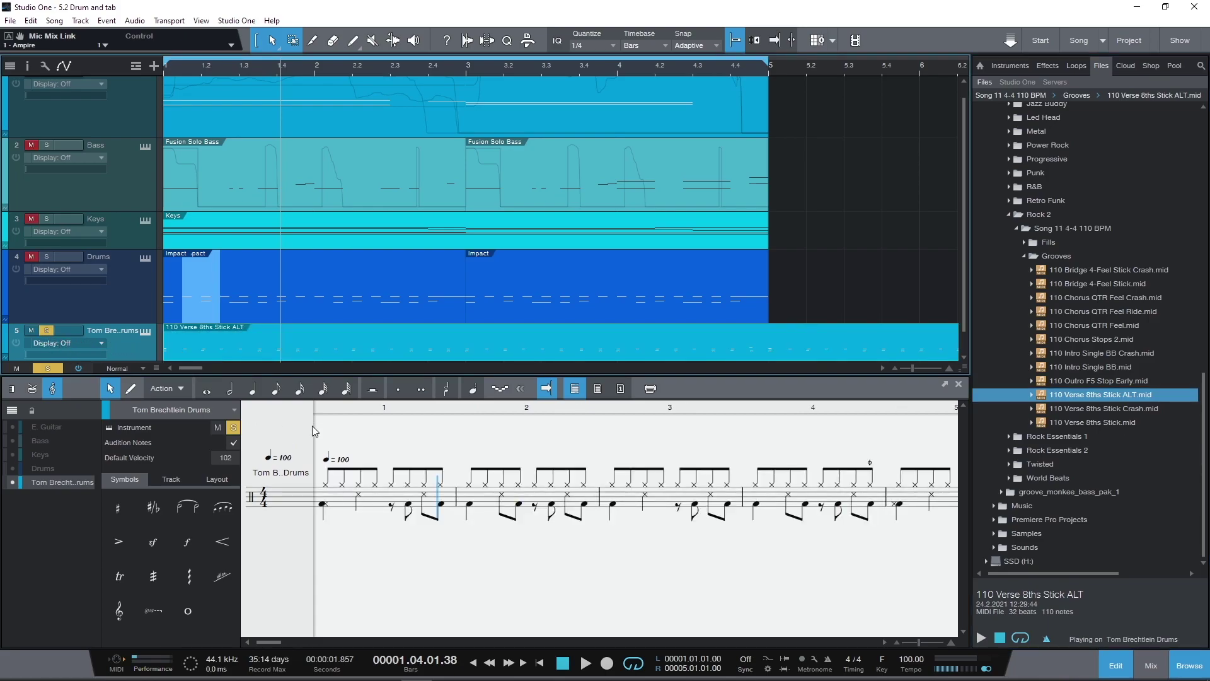
click(539, 663)
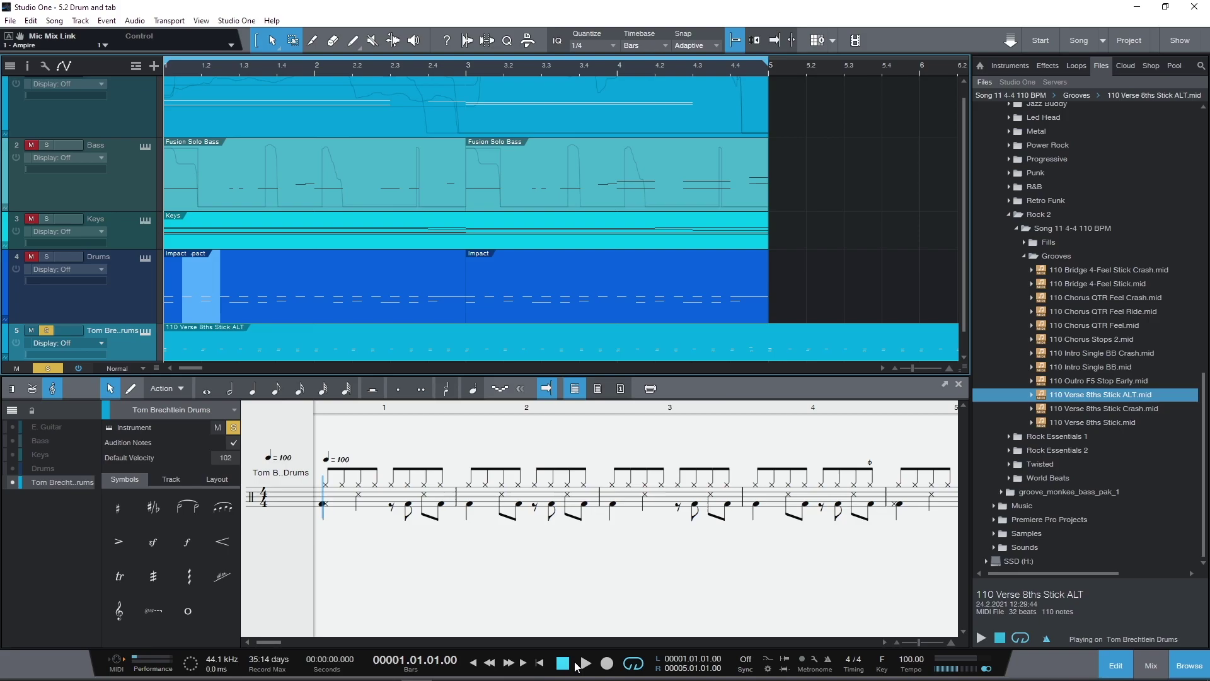
click(583, 662)
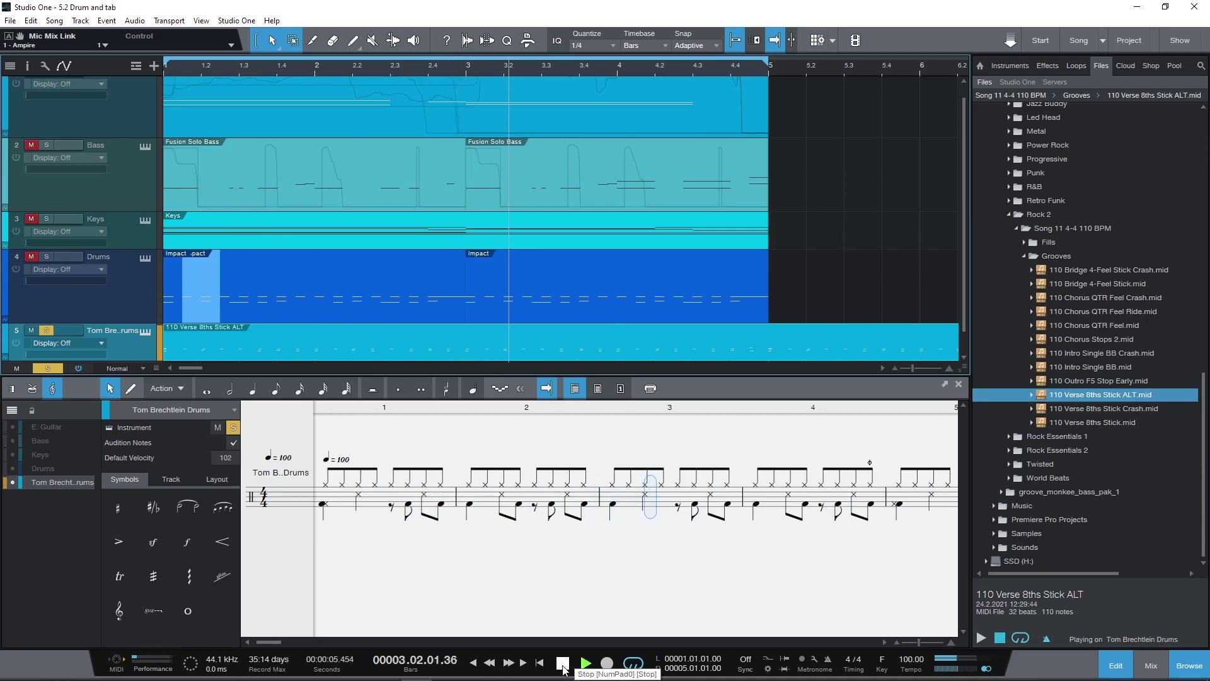
click(563, 663)
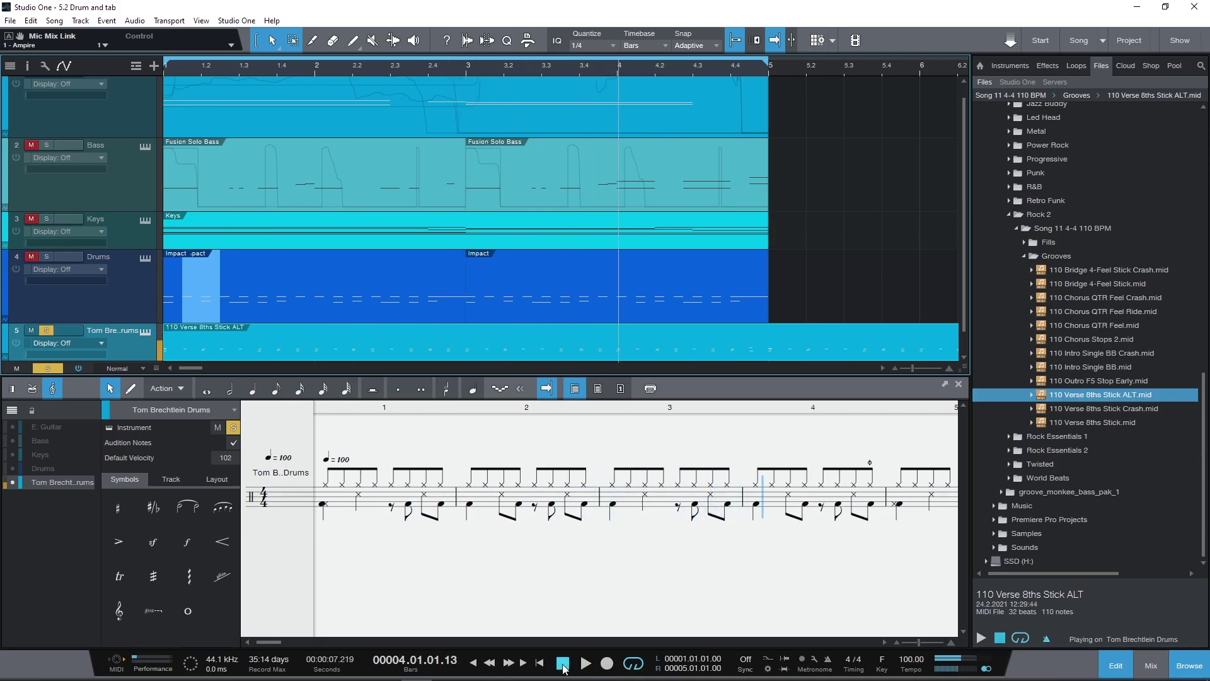
Enlarge the score editor and remap the closed hi-hat to staff line 5
click(173, 486)
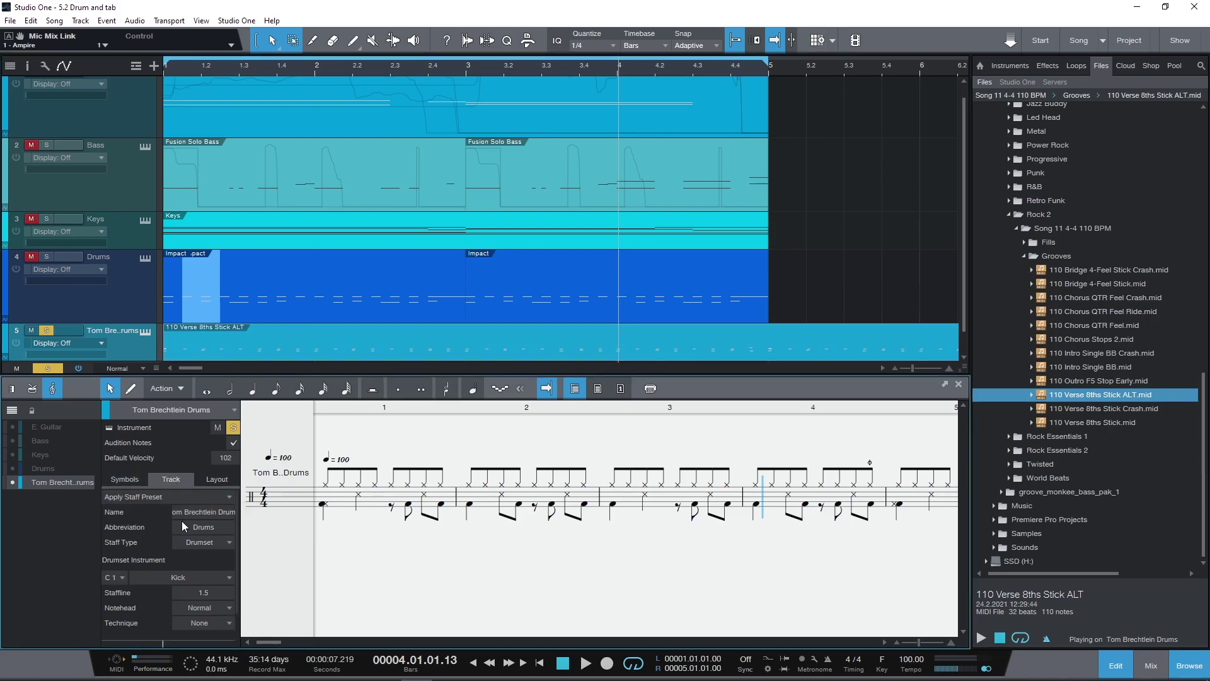
drag(346, 372, 347, 284)
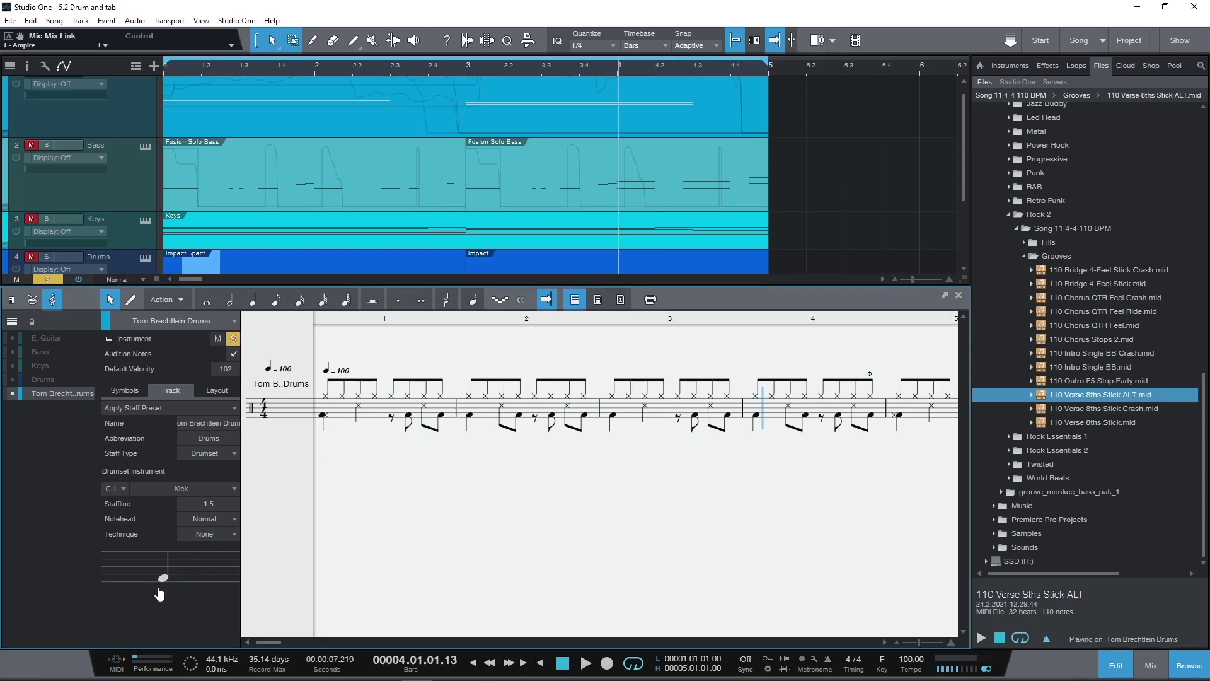
click(326, 401)
drag(162, 554, 165, 557)
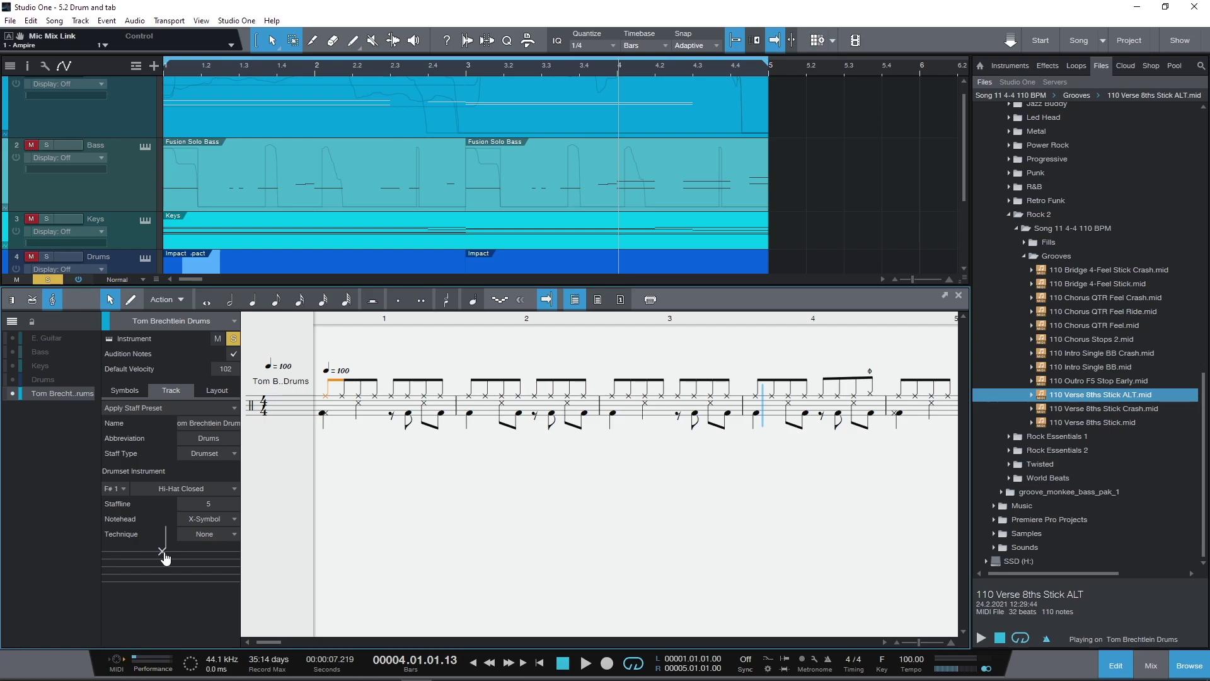
Toggle the hi-hat notehead to Normal and back to X-Symbol, then move a bar-2 note to Snare
click(225, 517)
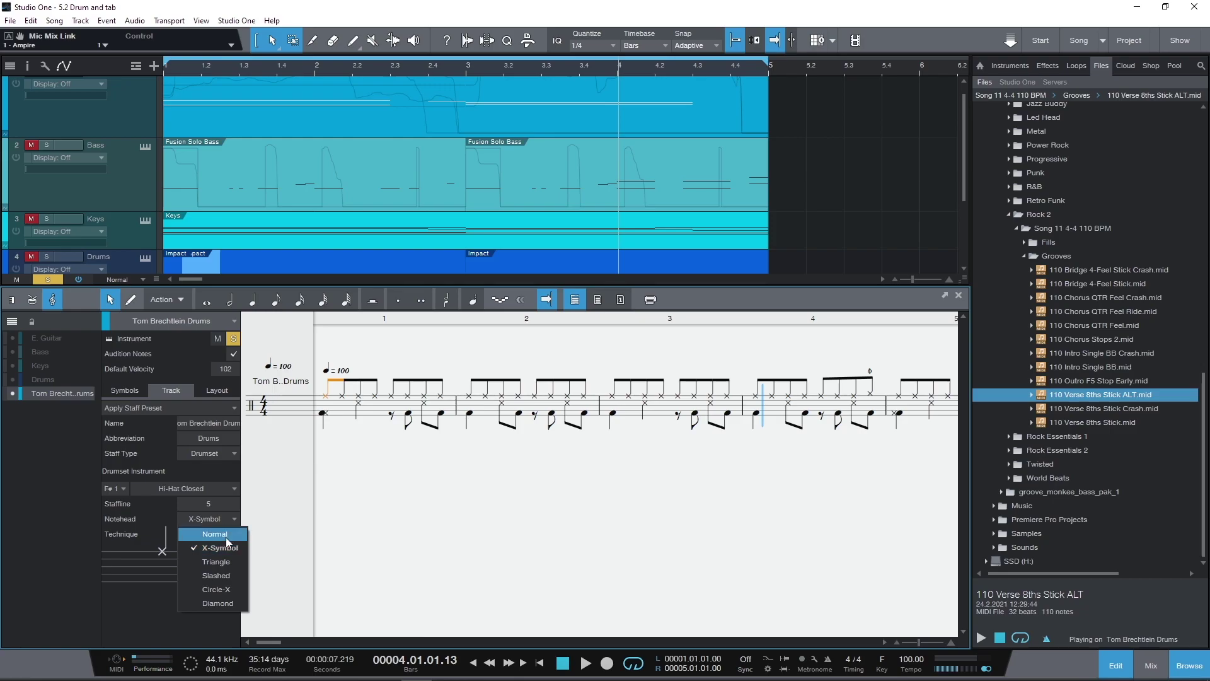
click(226, 538)
click(229, 521)
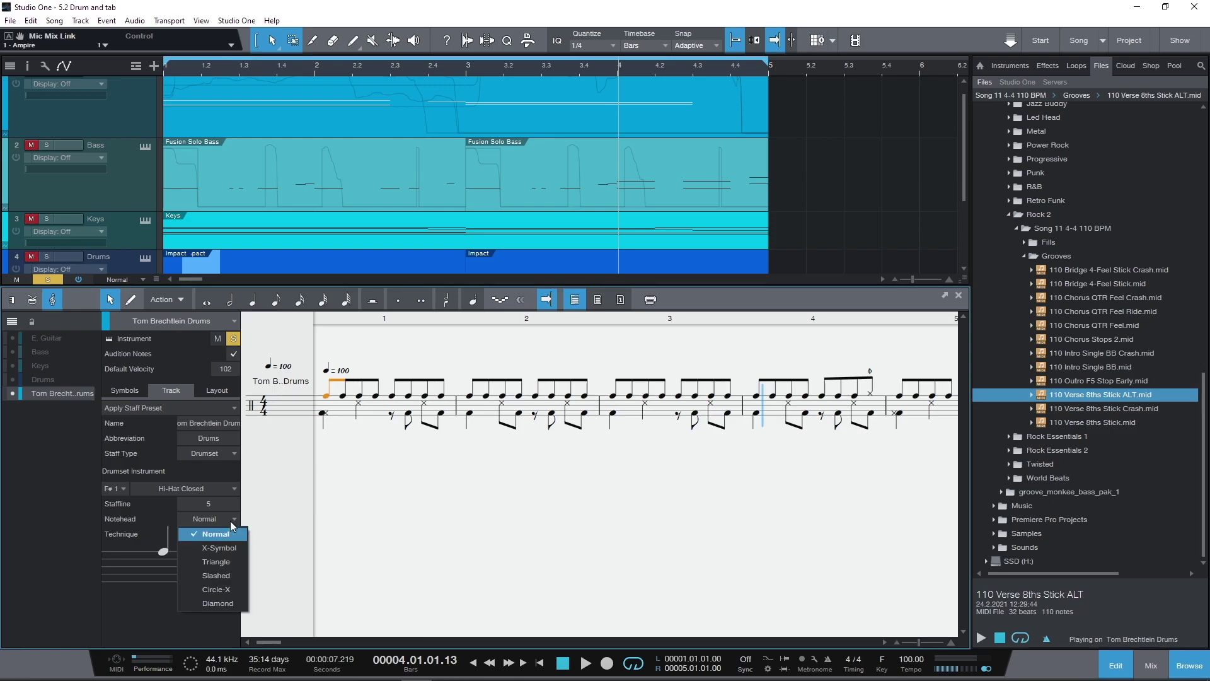
click(229, 545)
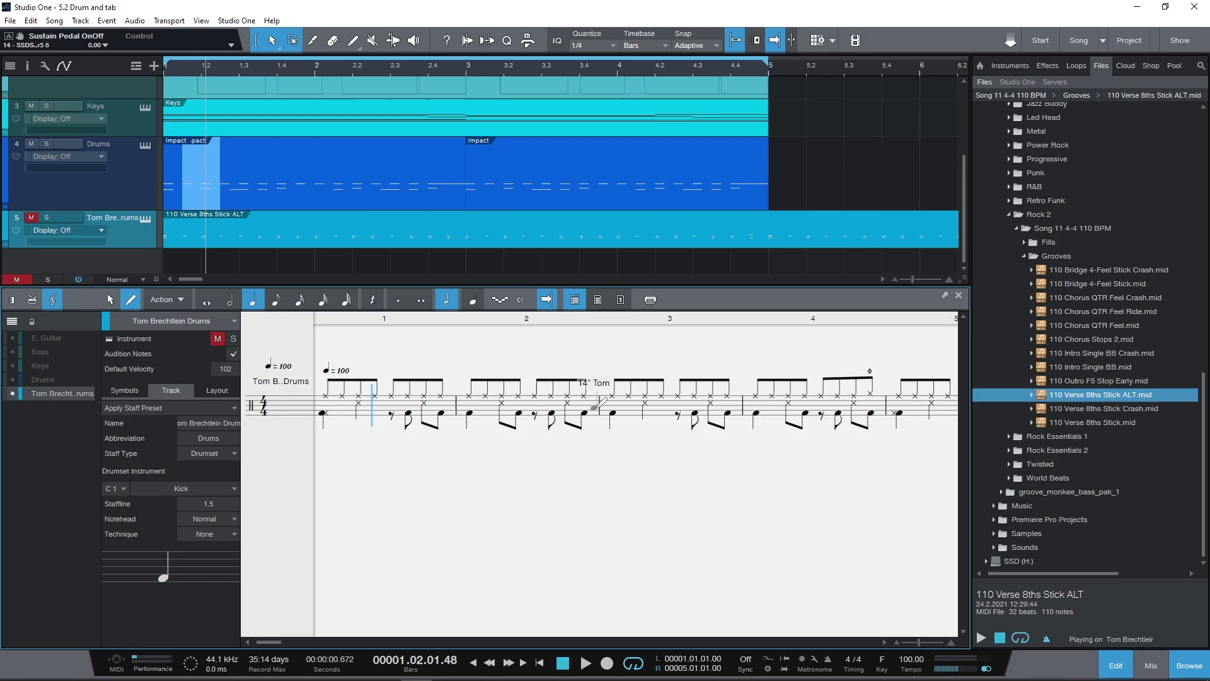
key(1)
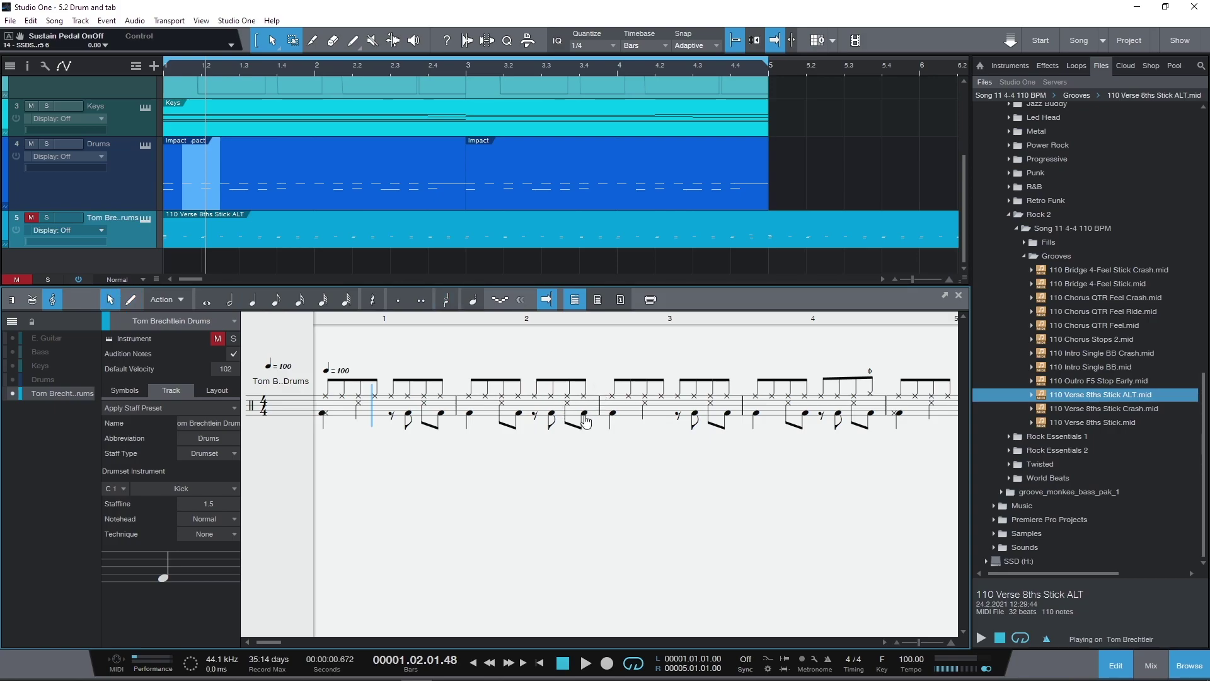
drag(586, 421, 586, 420)
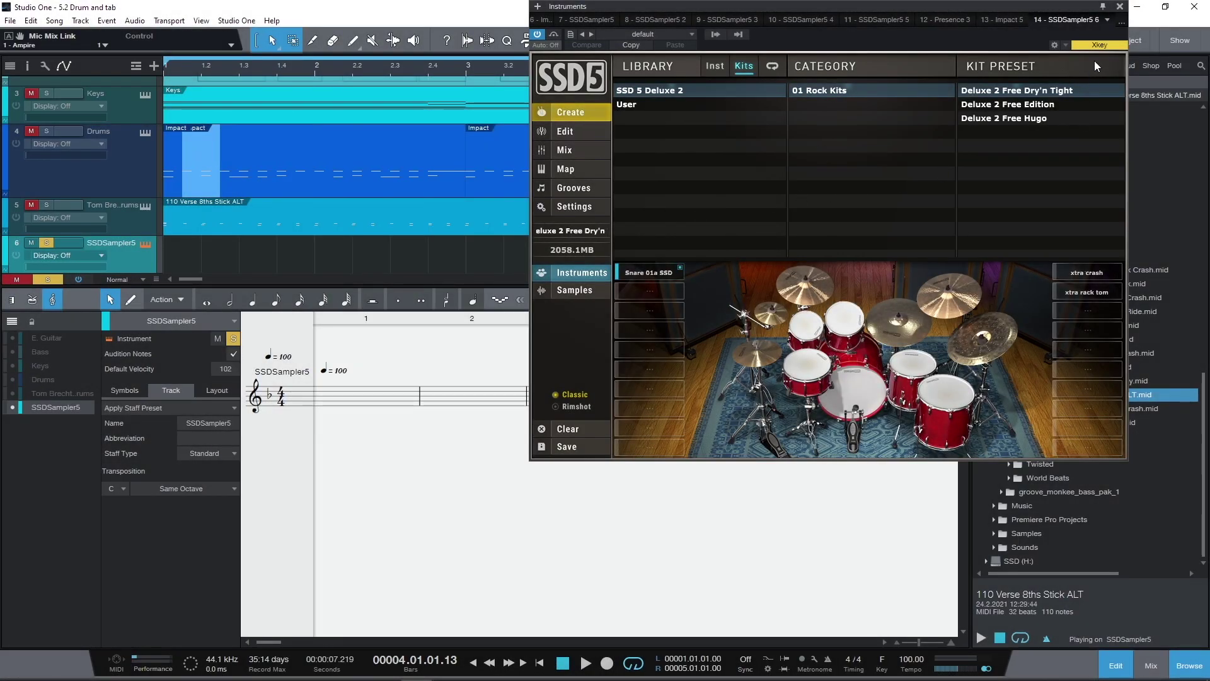
Close the SSD5 window and apply the Drums/Cymbals Drum Set staff preset to the sixth track
click(1119, 6)
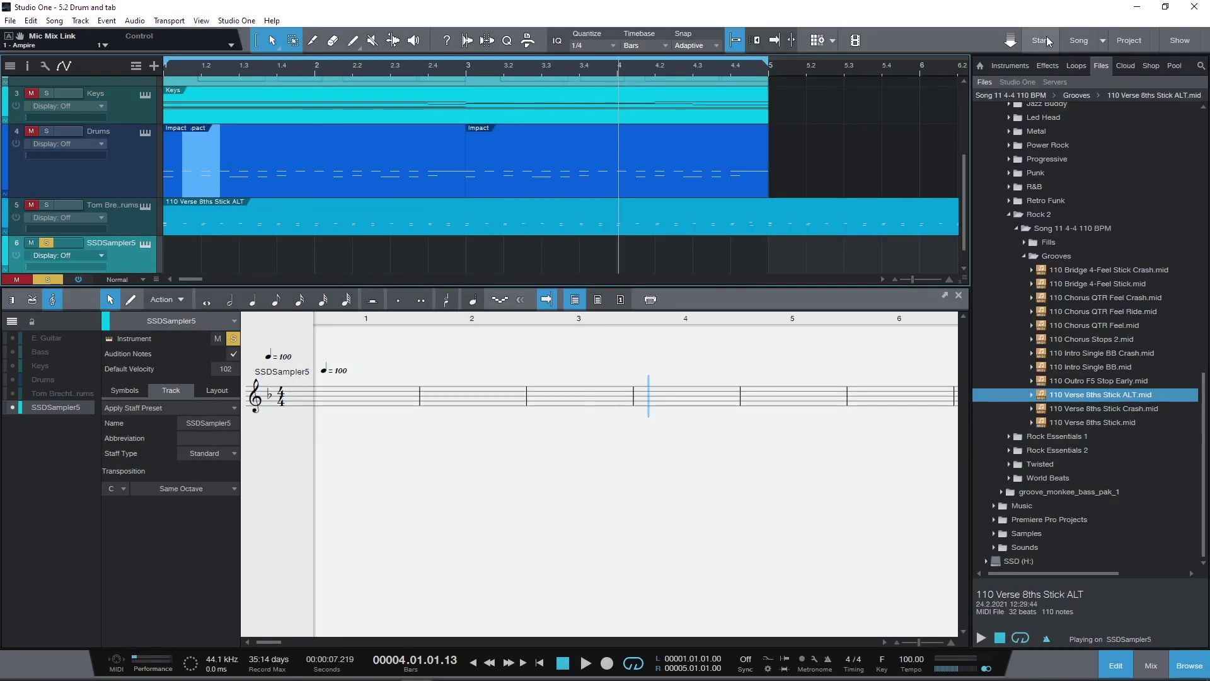
click(194, 406)
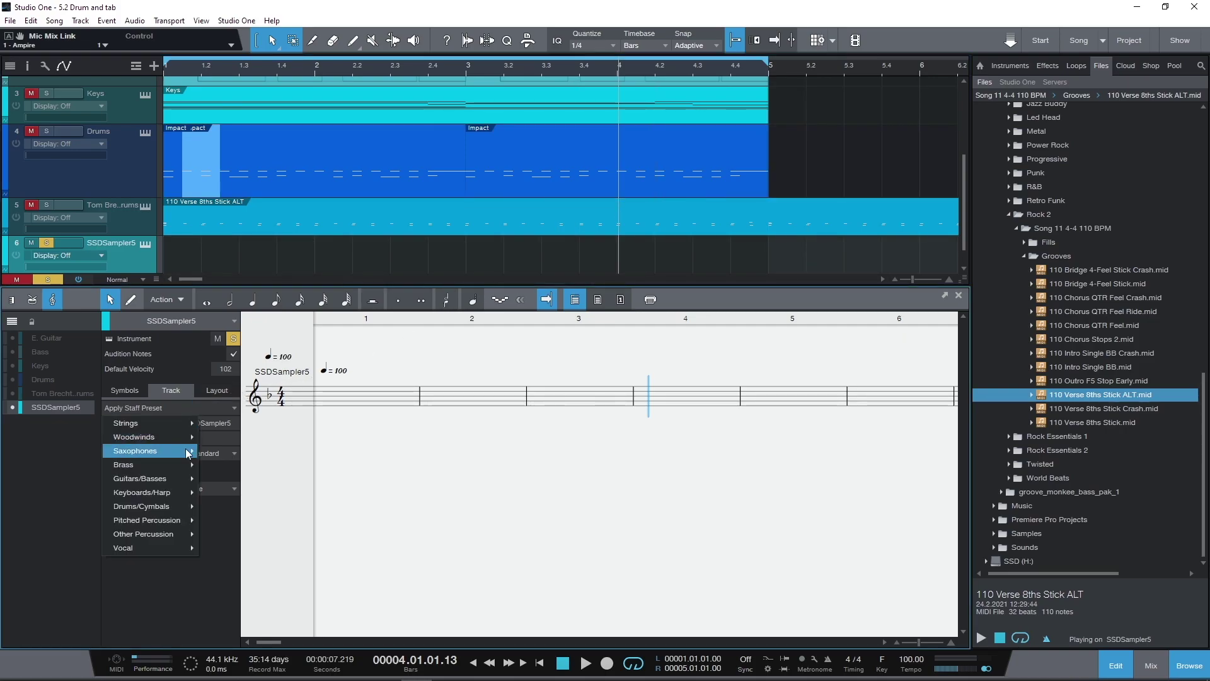
mouse_move(184, 505)
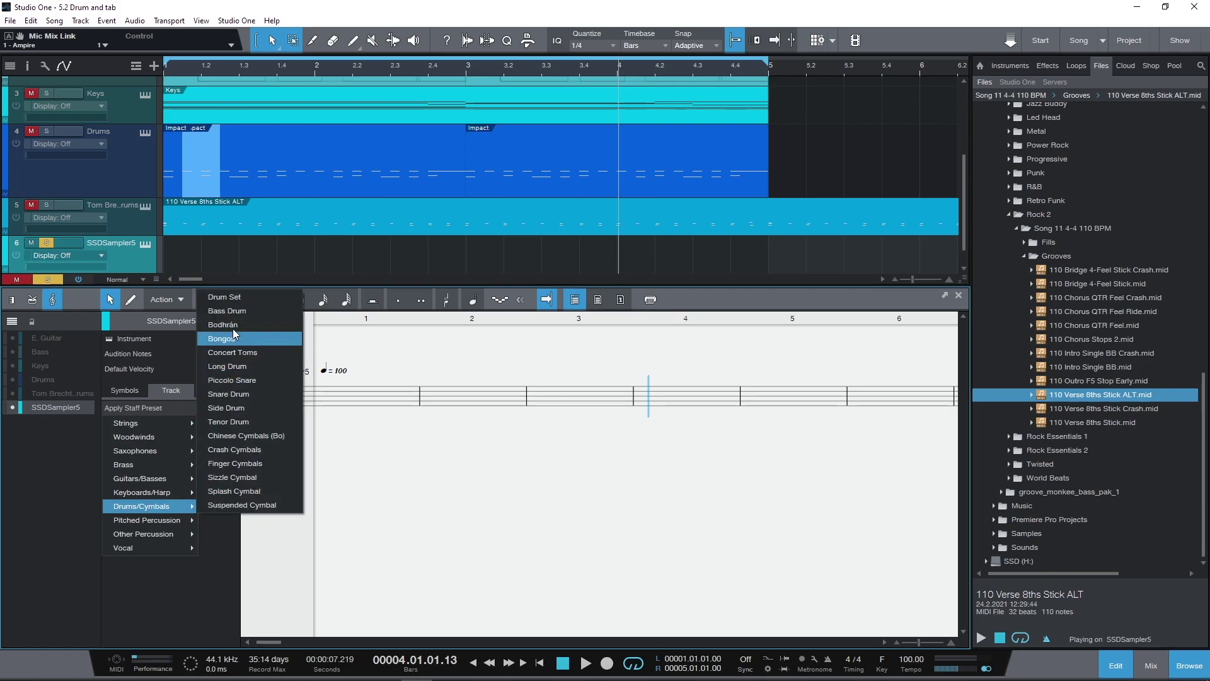
click(238, 301)
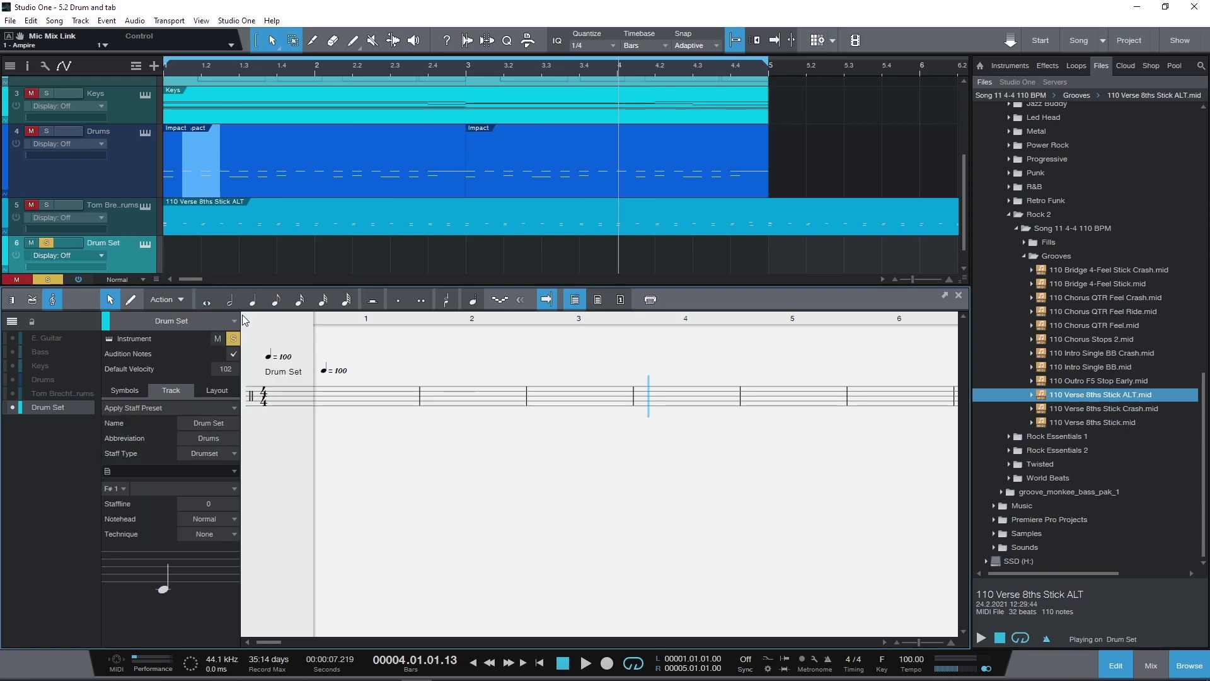
Select pitch C 1 in the drum map and name its instrument 'Kick Drum'
click(122, 489)
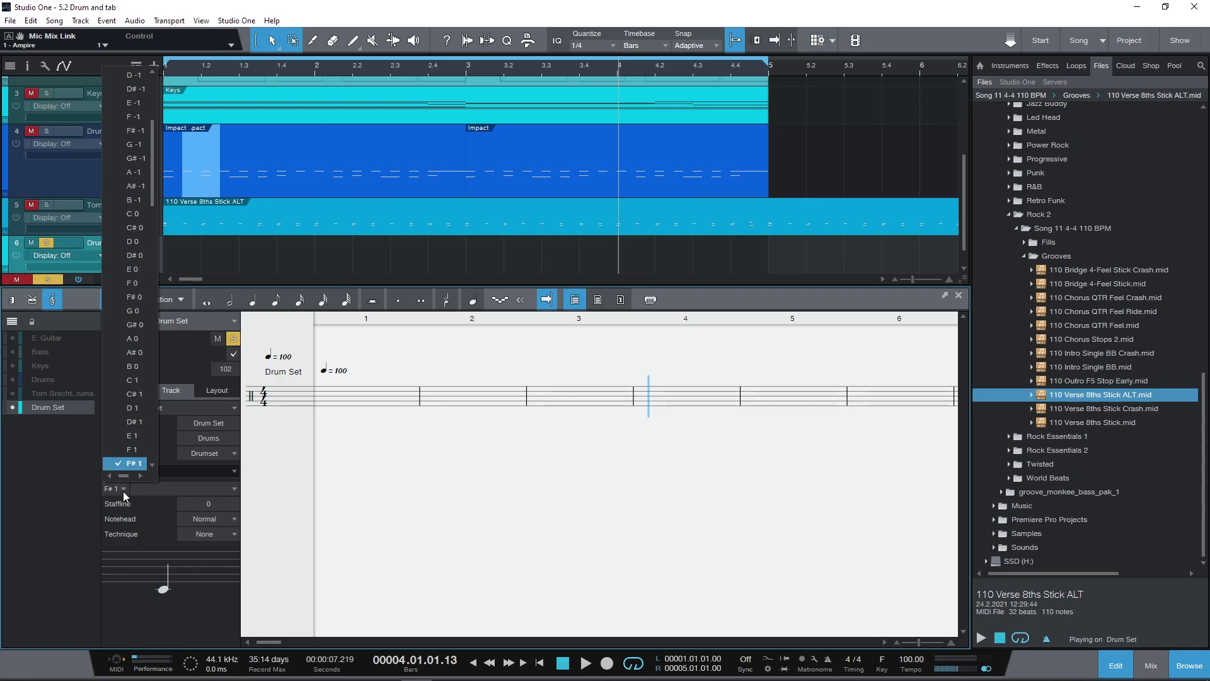
click(134, 379)
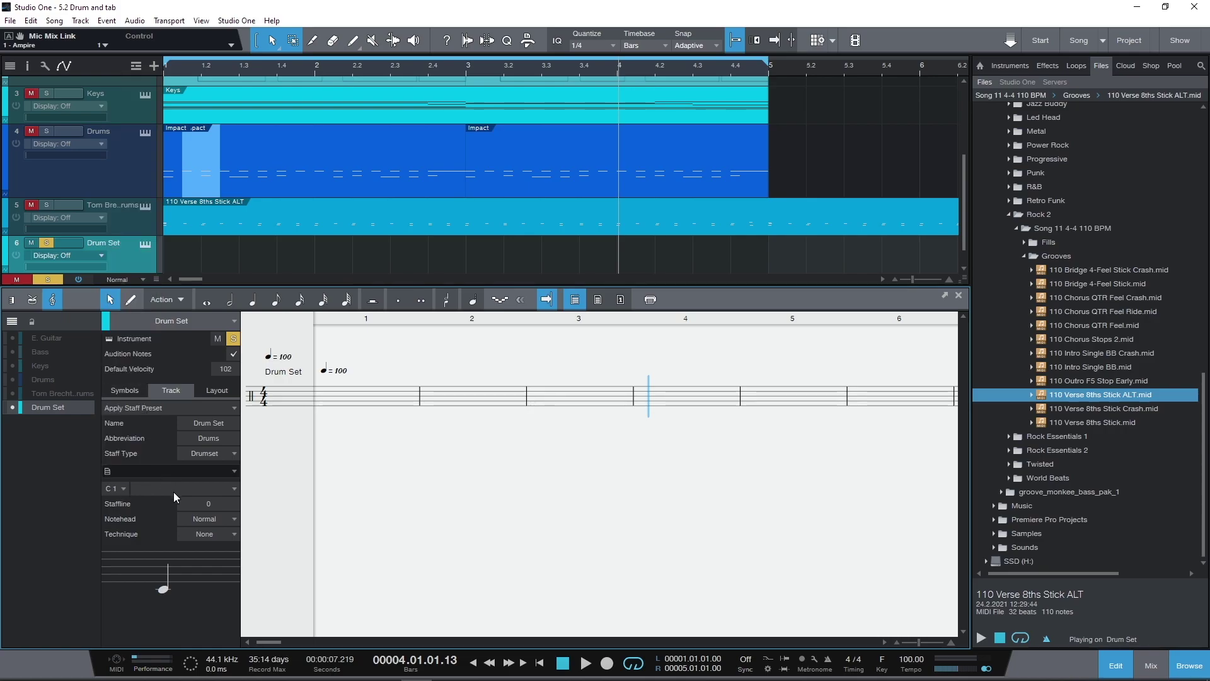
click(209, 489)
click(229, 489)
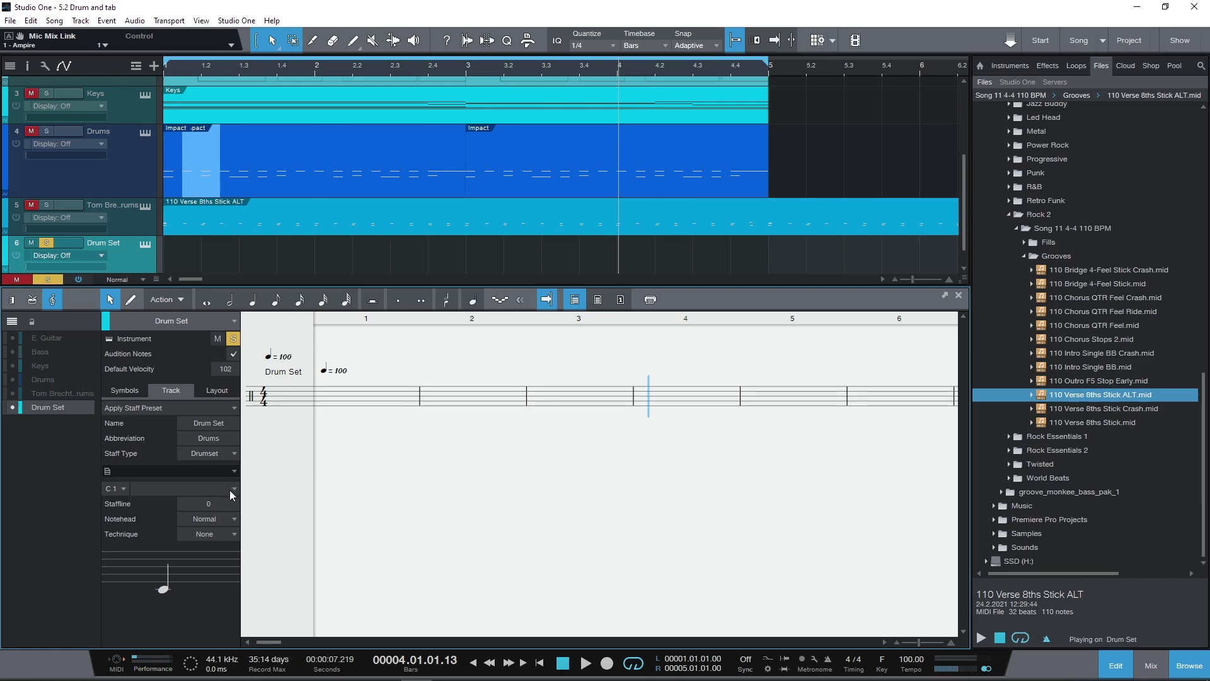
click(175, 488)
text(Kick Drum)
key(Return)
Place the Kick Drum on staff line 1.5 with Normal noteheads
click(213, 501)
text(01)
key(Return)
drag(165, 584, 208, 557)
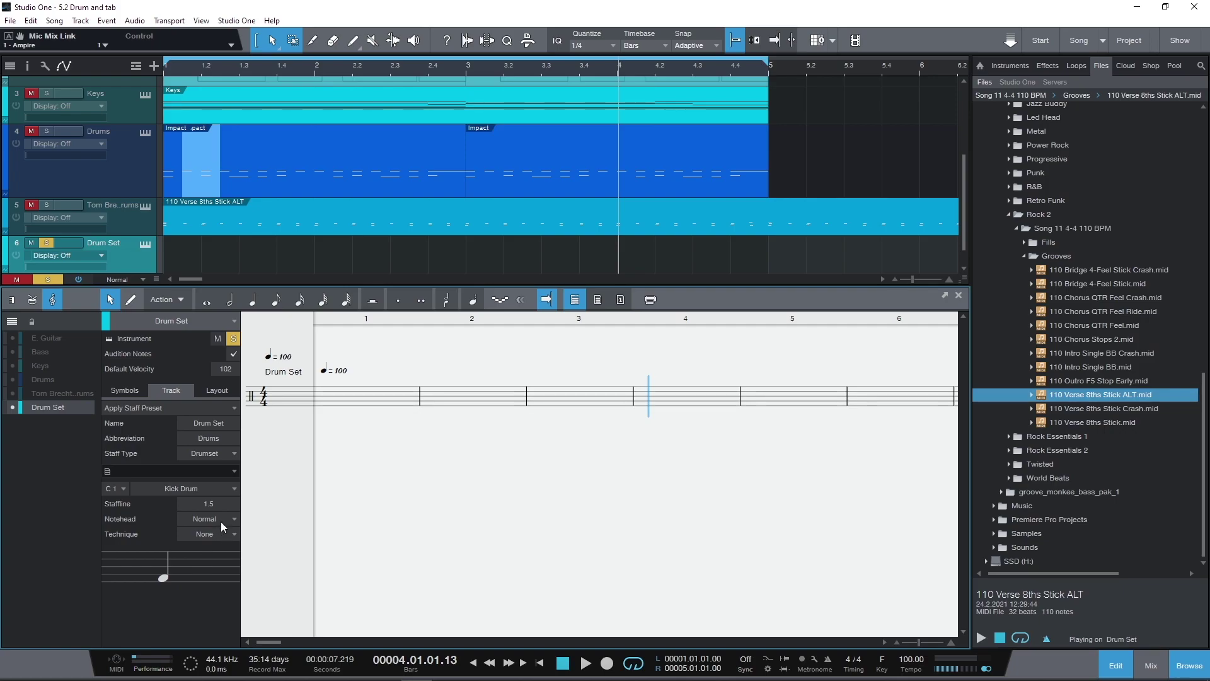
click(222, 520)
click(232, 546)
click(232, 535)
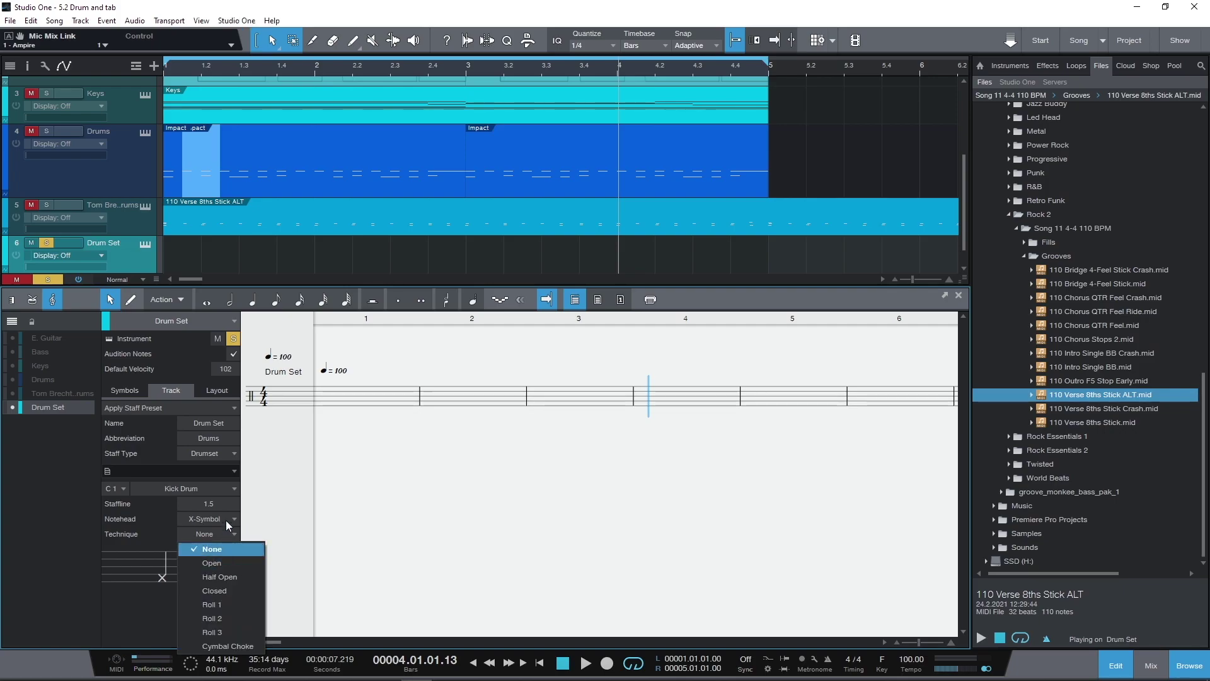
click(225, 520)
click(229, 534)
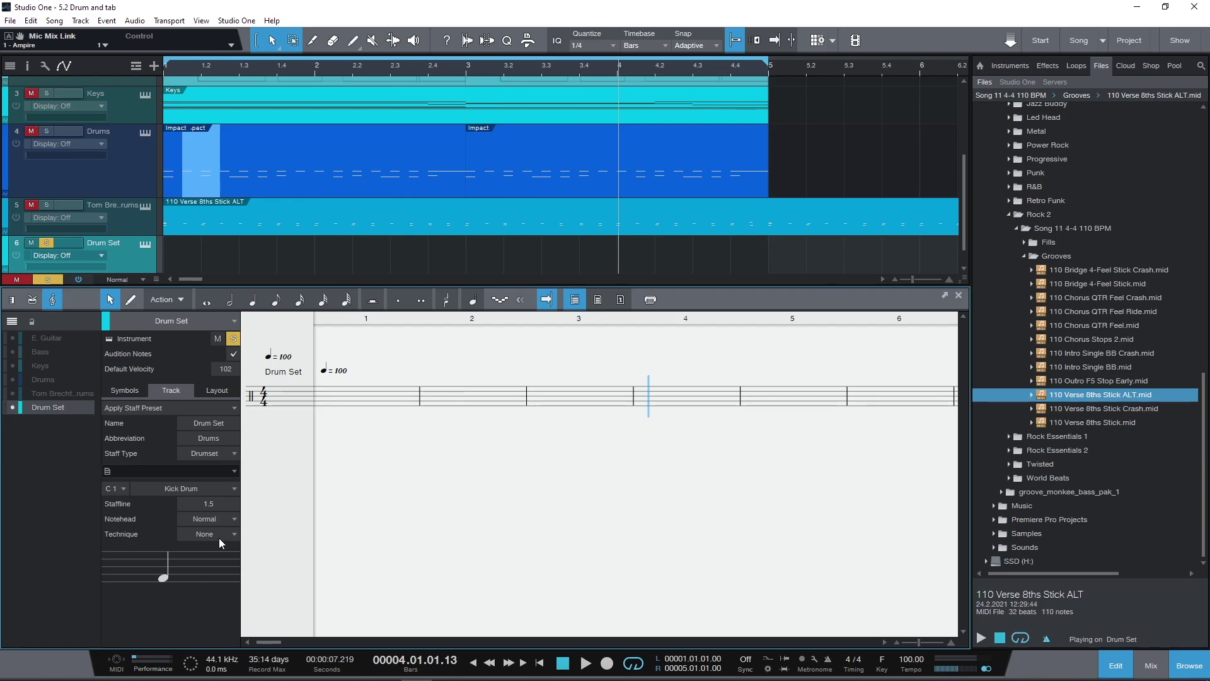
click(109, 471)
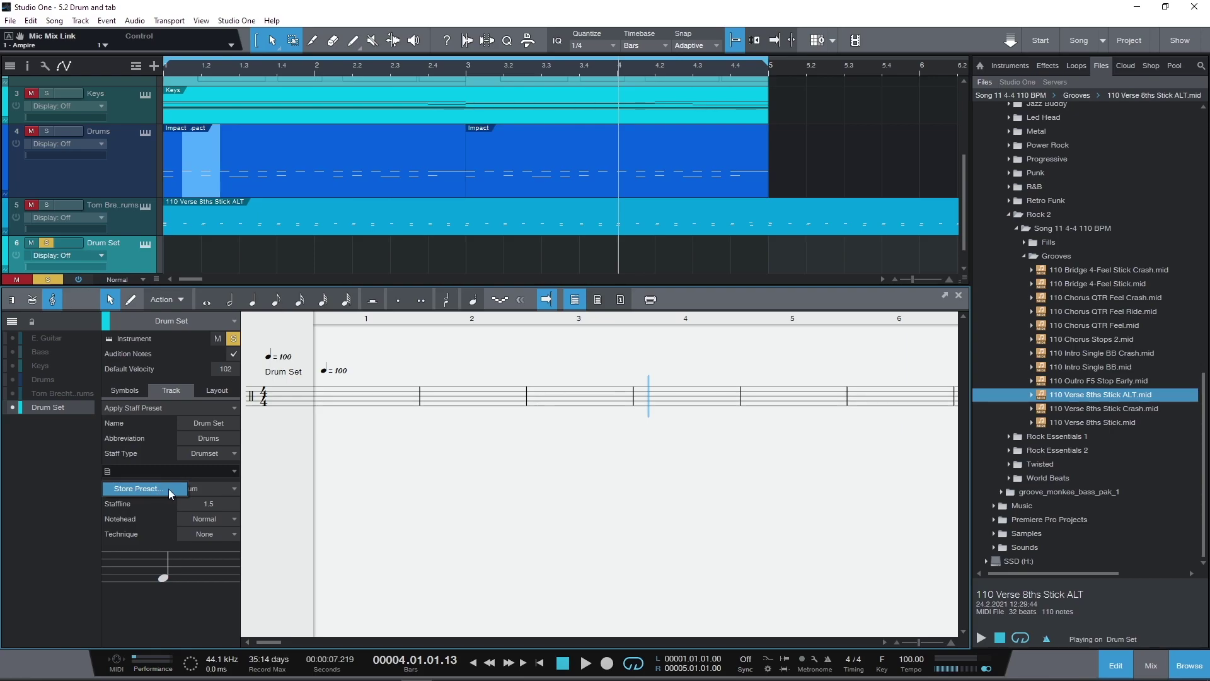
Apply the GM Drums drum map to the Drum Set staff
key(Escape)
click(234, 471)
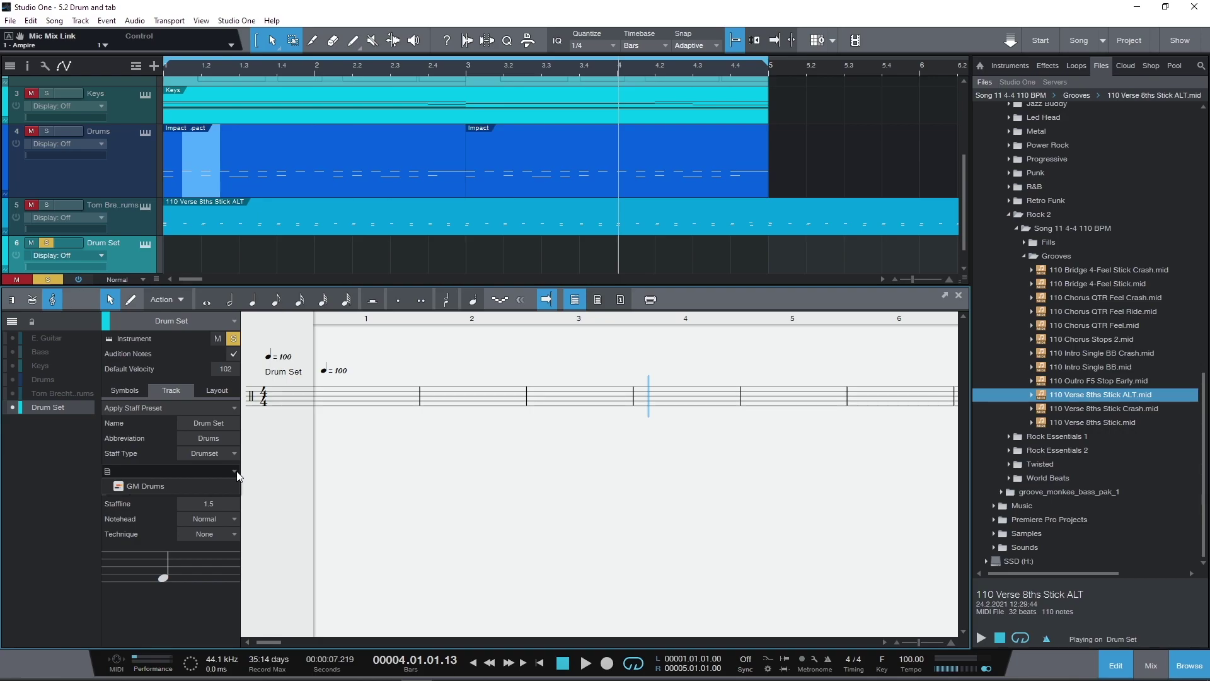
click(161, 486)
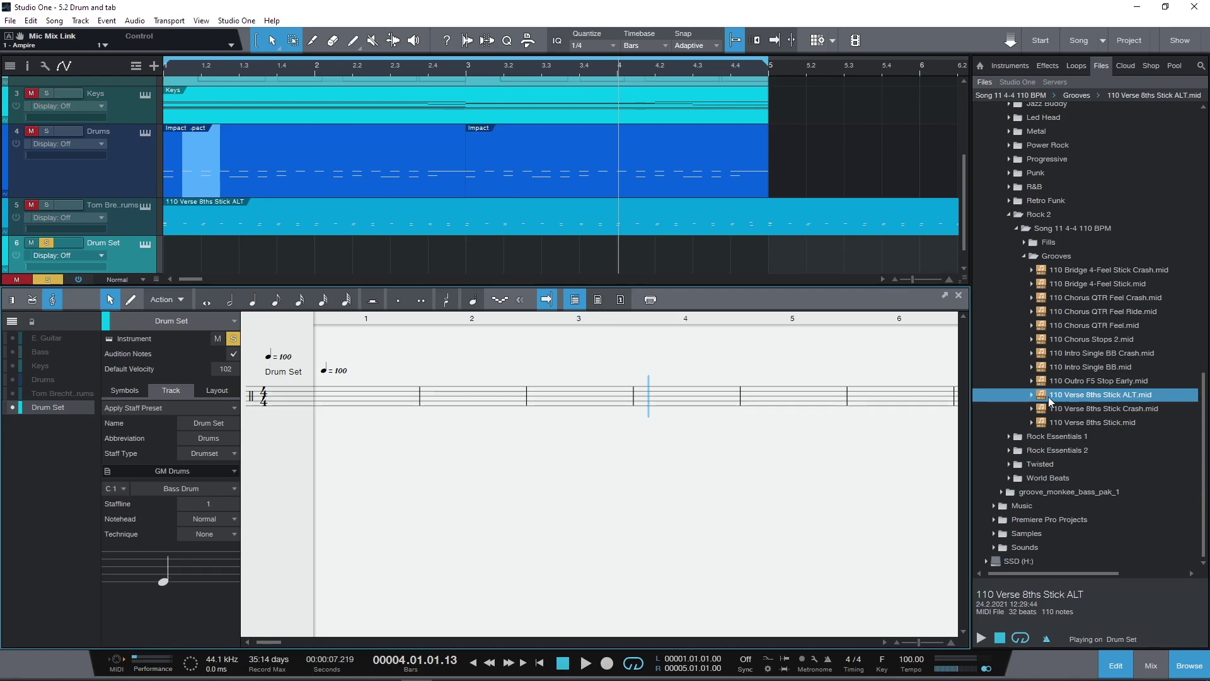
Load the 110 Verse 8ths Stick ALT groove onto Drum Set and play it from the start
drag(1050, 397, 192, 254)
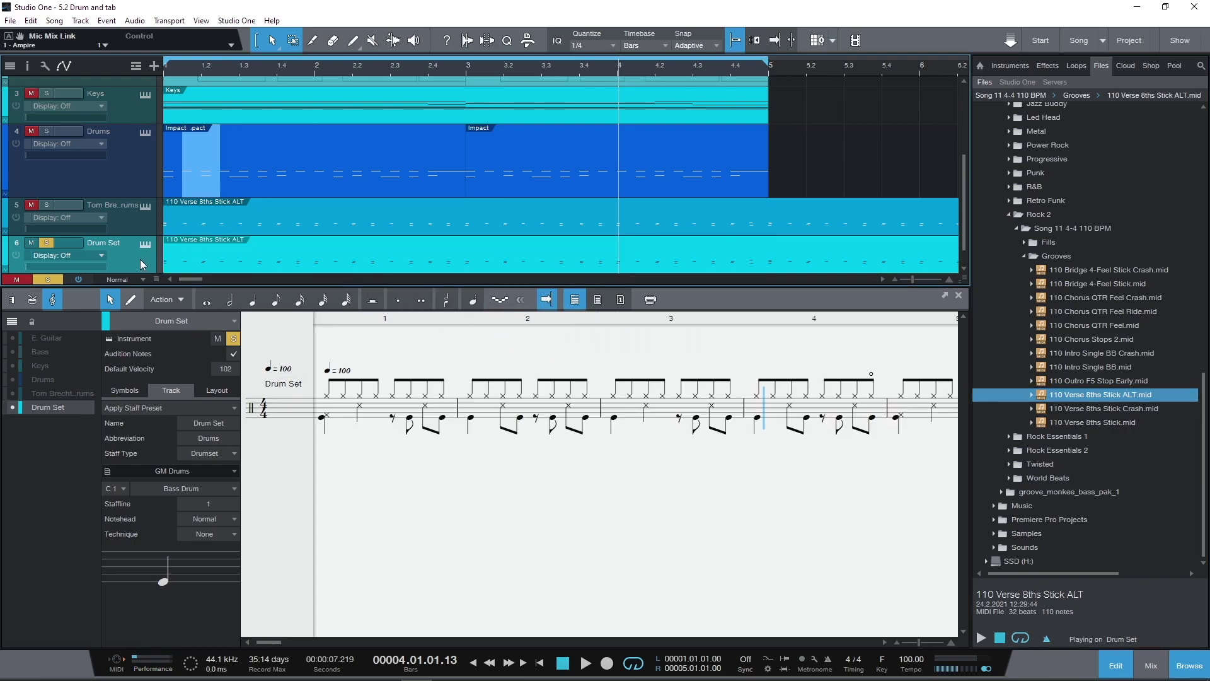
click(543, 665)
key(space)
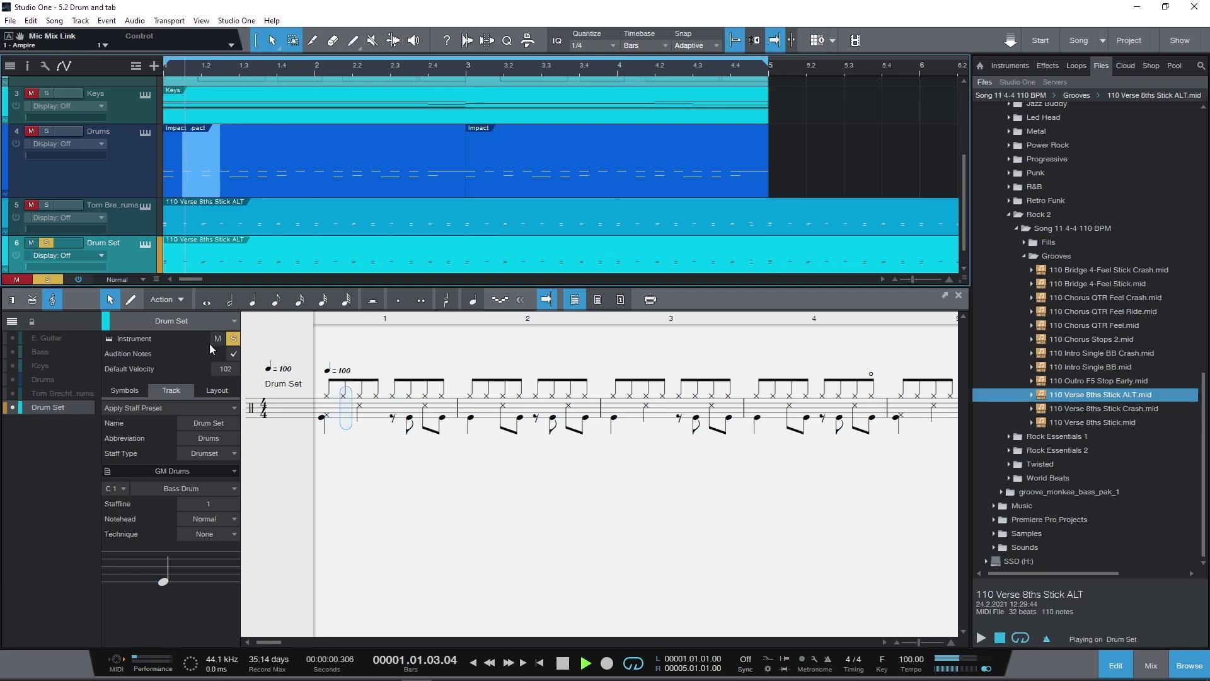
click(146, 246)
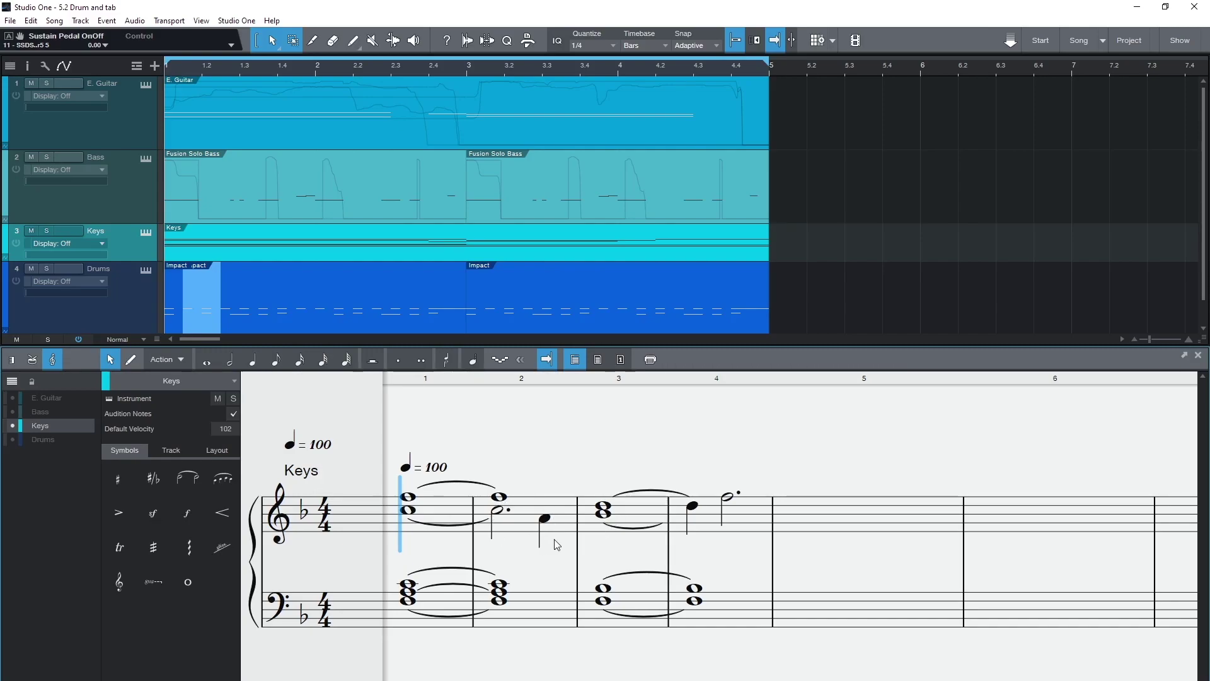
Switch to Voice 2 and add a quarter note and a half note beneath bar 4's melody
click(447, 361)
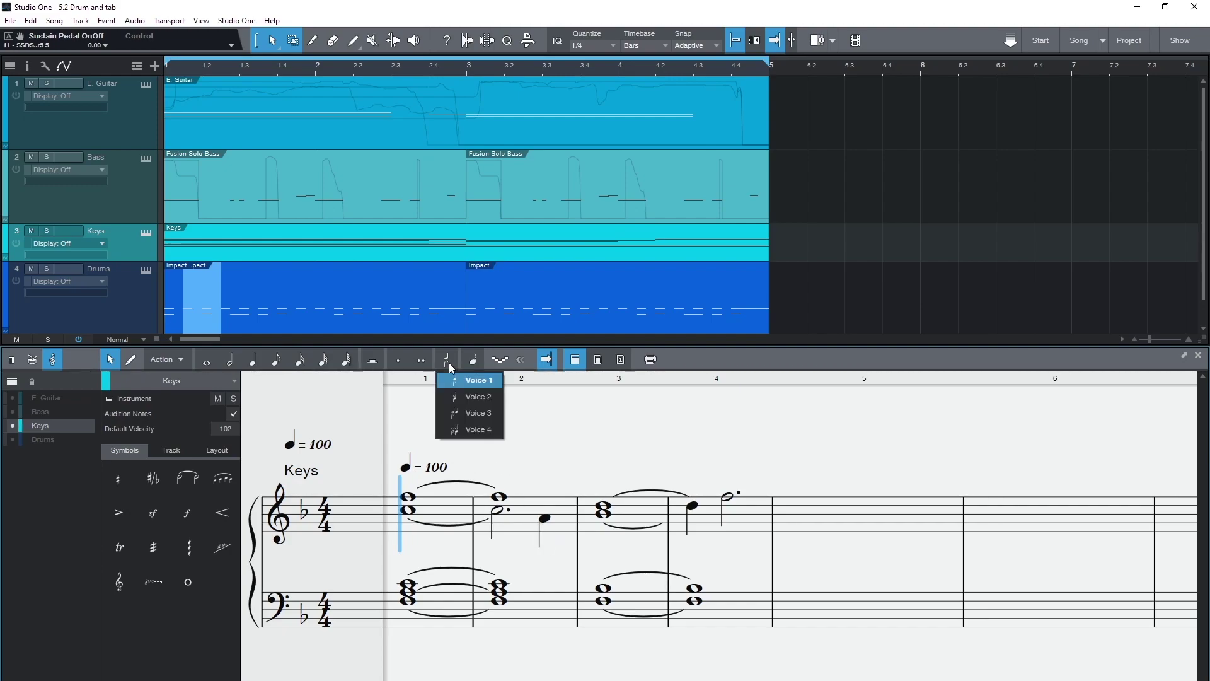
click(477, 396)
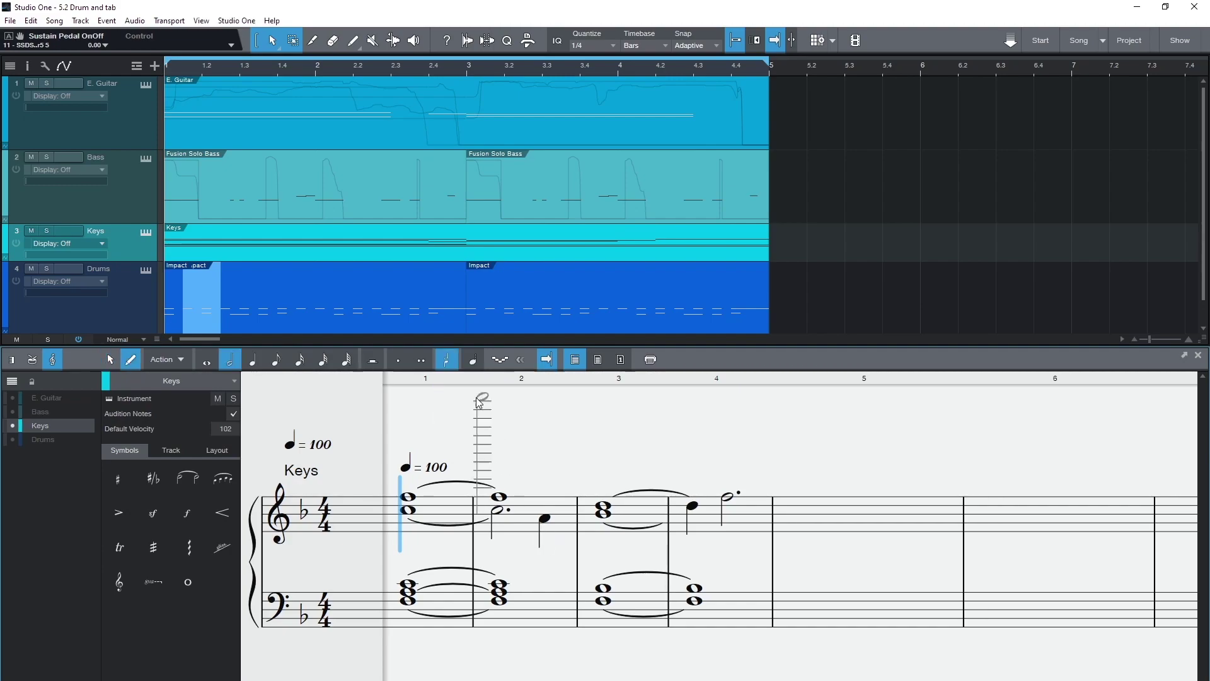
click(692, 508)
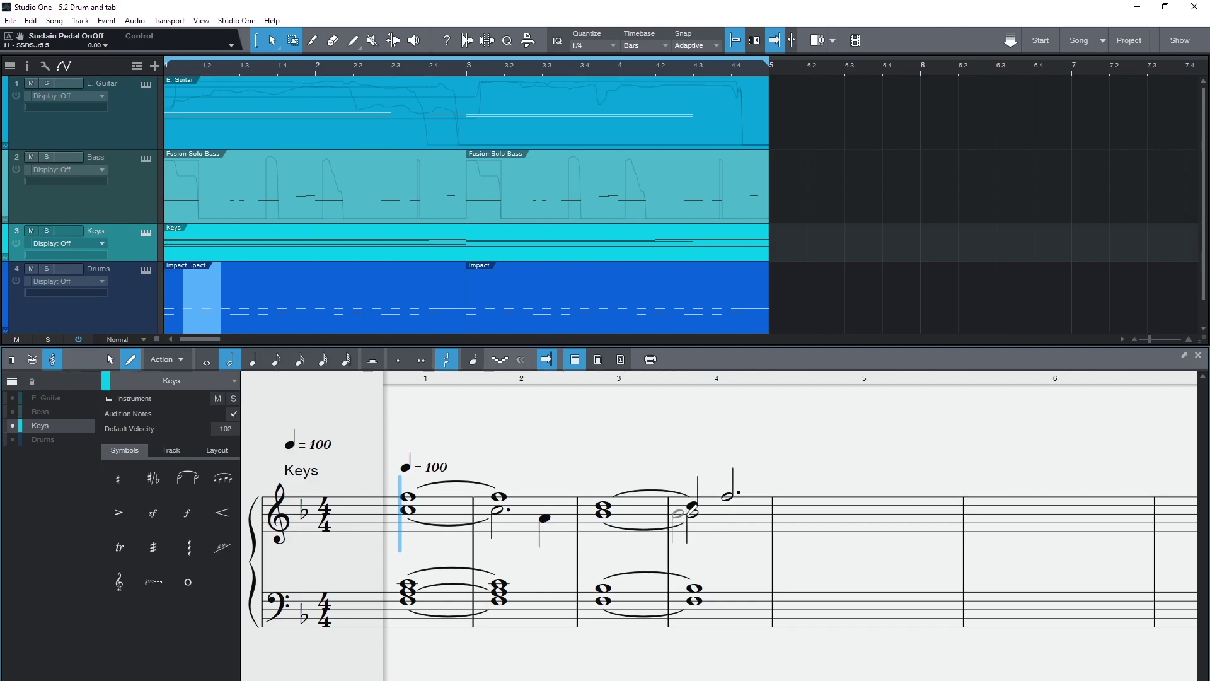
click(744, 518)
key(1)
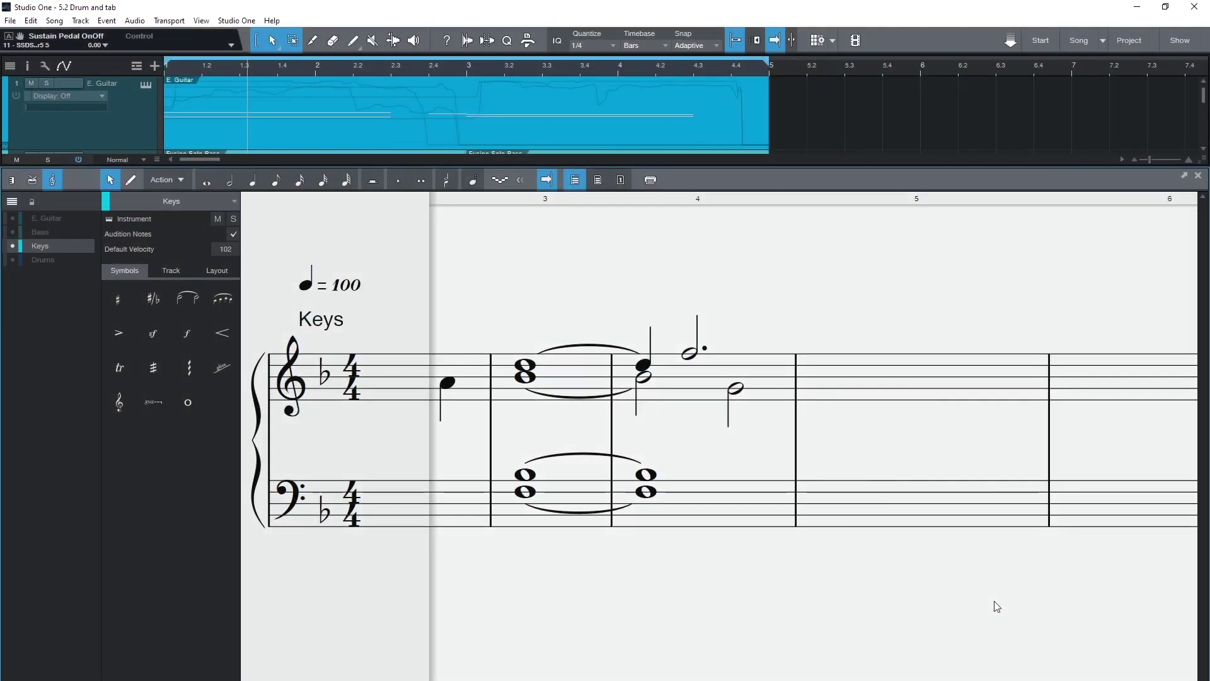
Select the new half note in bar 4 and bring up its Score context menu
click(735, 388)
right_click(735, 389)
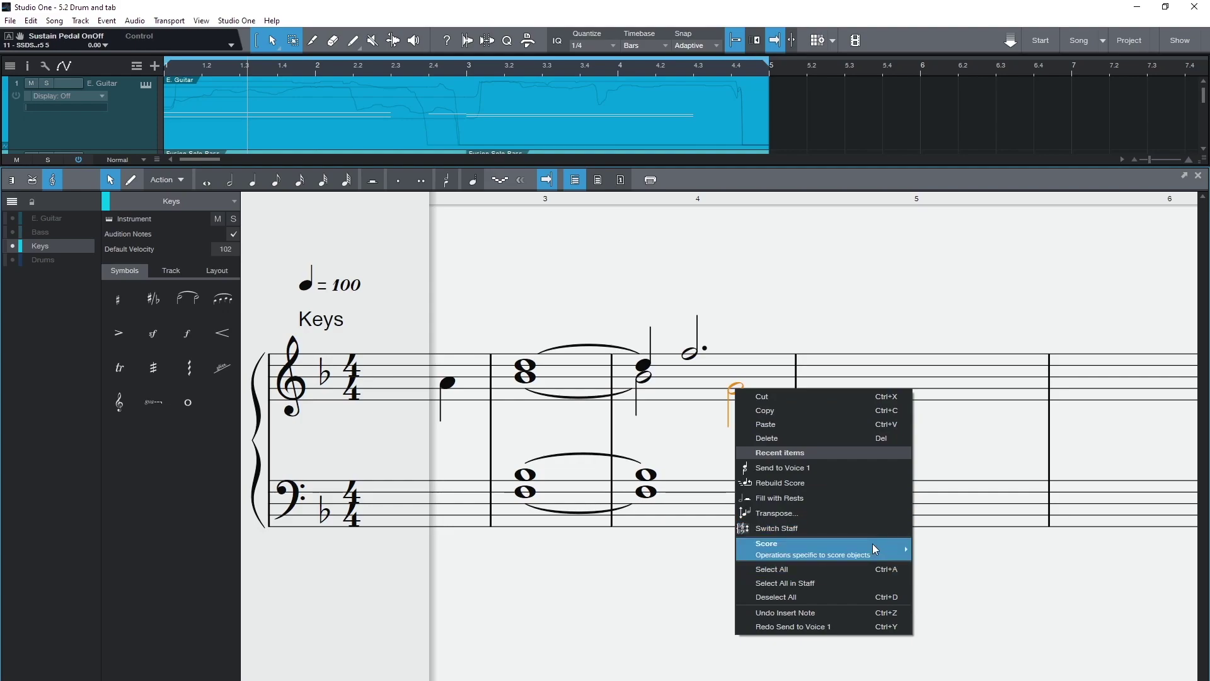
mouse_move(876, 546)
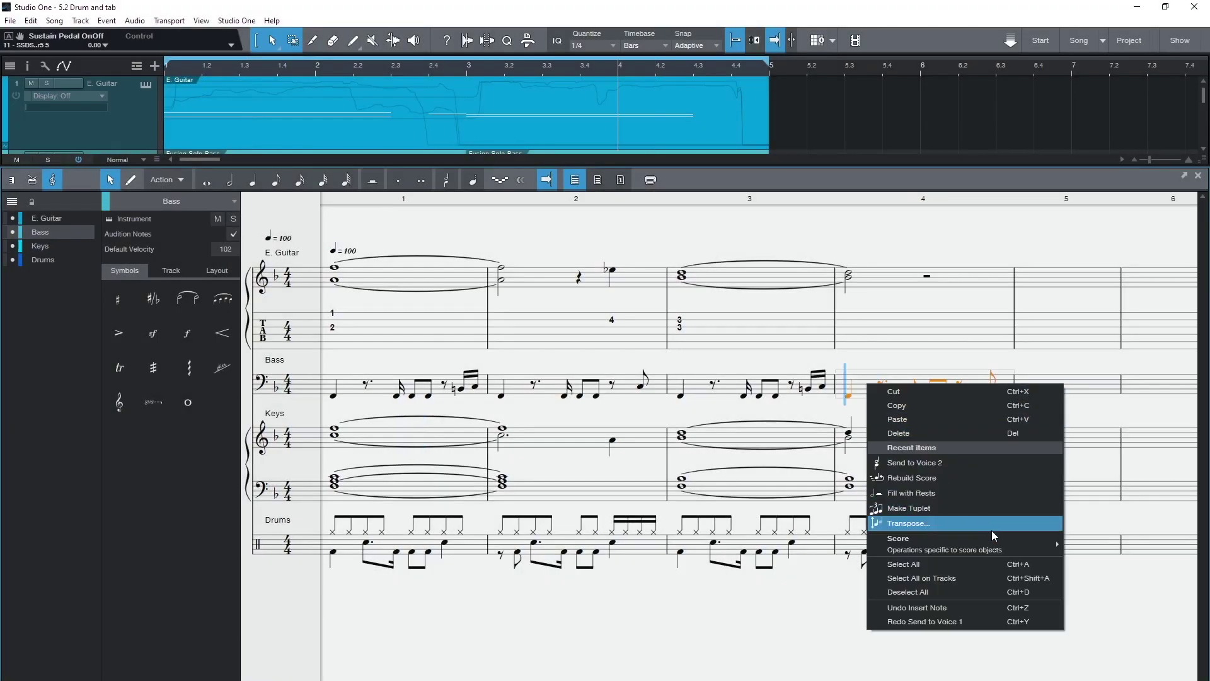
Use Double At Interval with Add One Octave on the selected bar-4 bass notes
mouse_move(993, 534)
click(1081, 546)
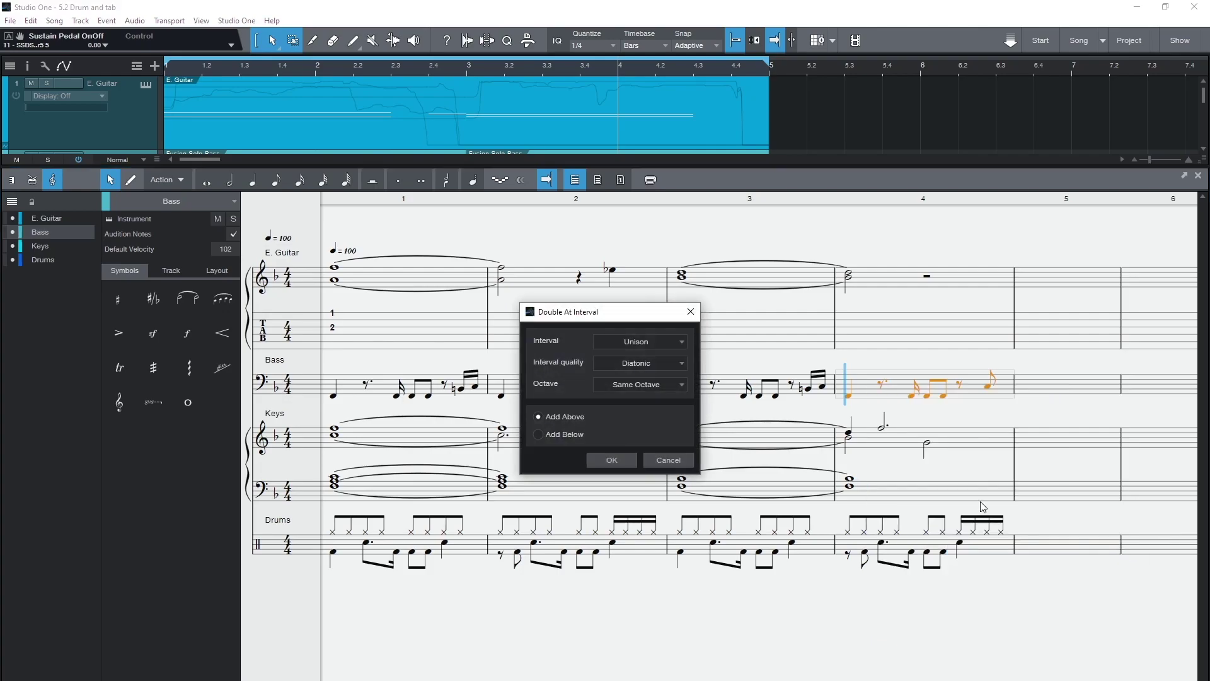
click(636, 385)
click(641, 412)
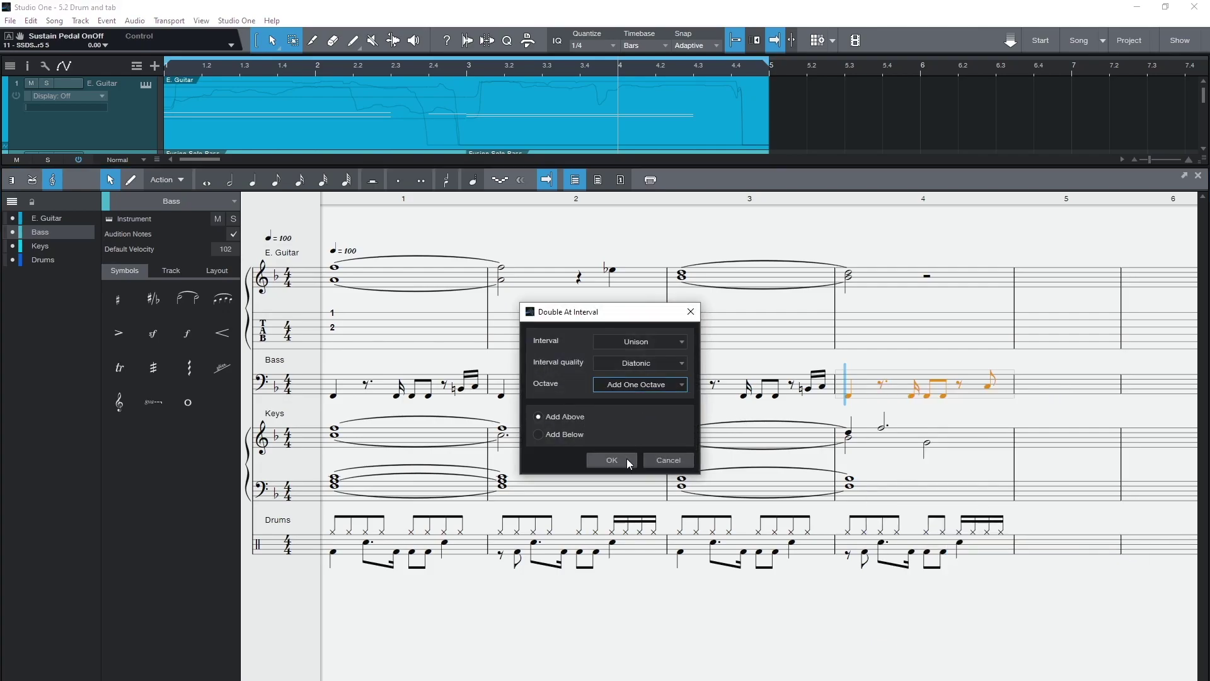
click(626, 459)
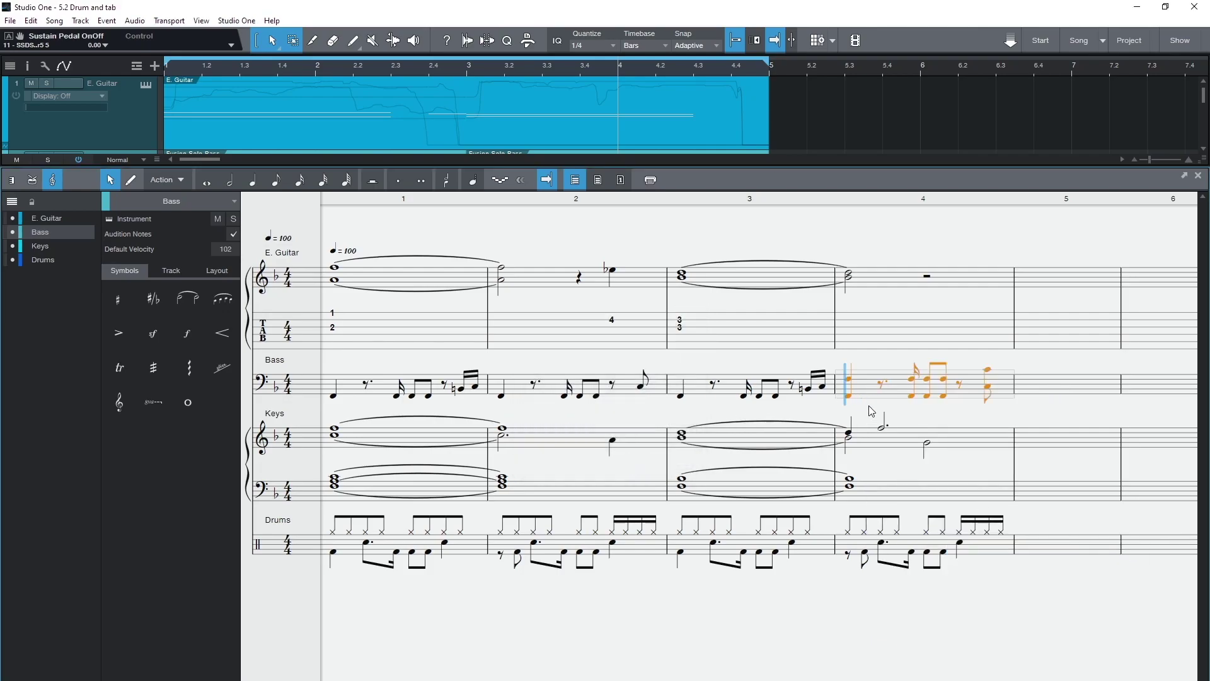